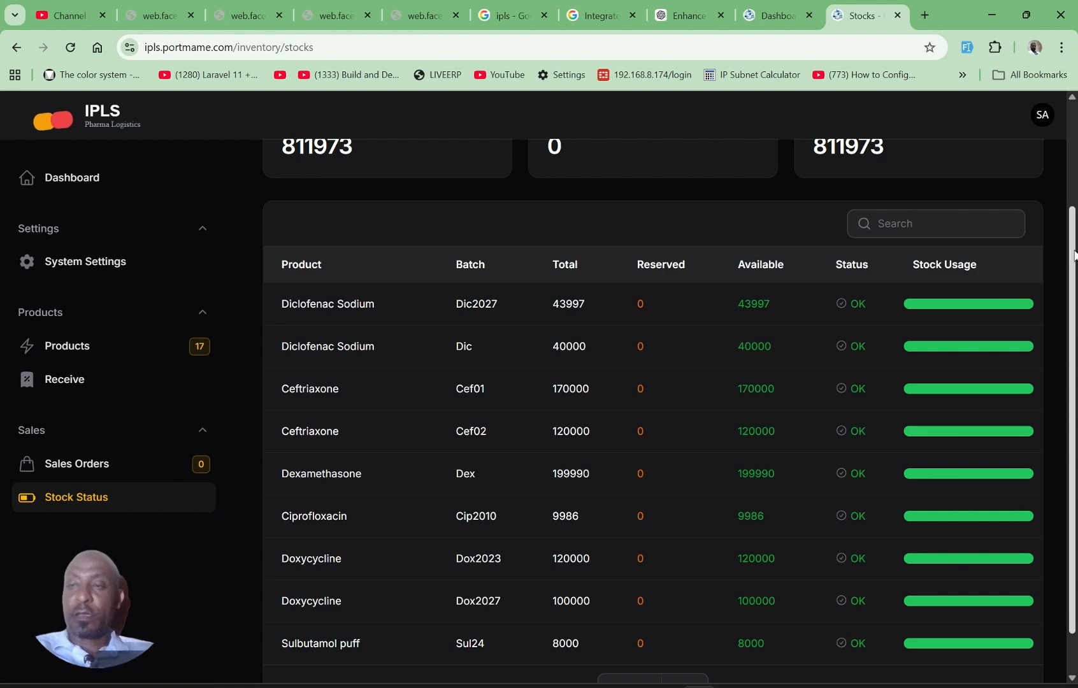
Go from the stock status list to the goods receipts and start a new goods receipt
{"action": "left_click_drag", "start_coordinate": [1070, 258], "coordinate": [1068, 413]}
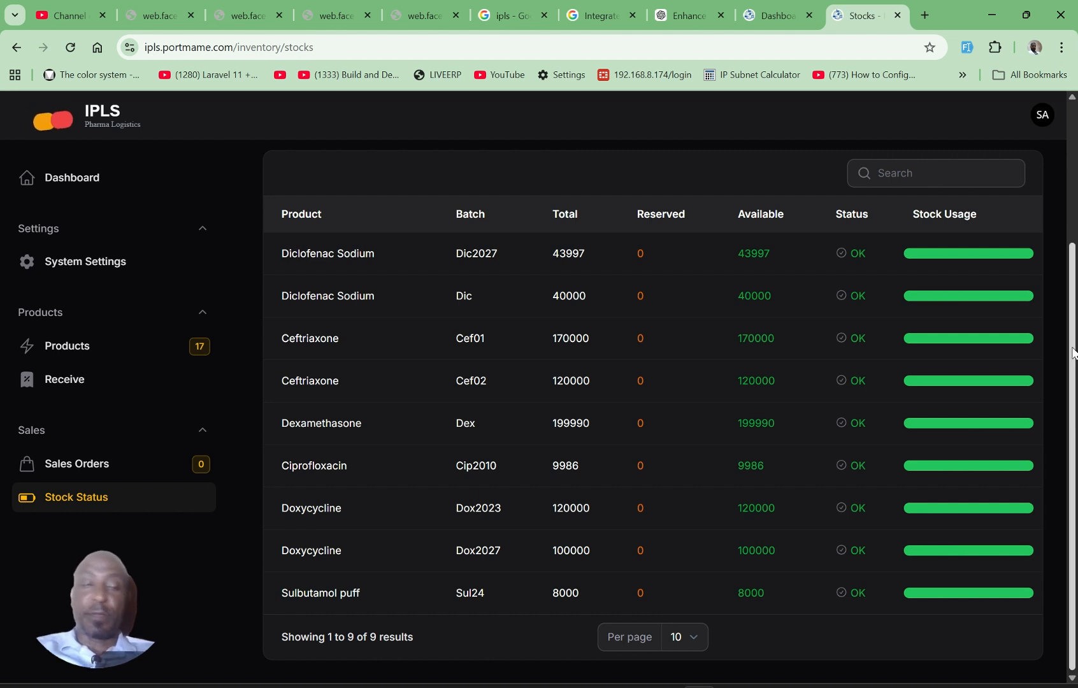
{"action": "left_click", "coordinate": [828, 306]}
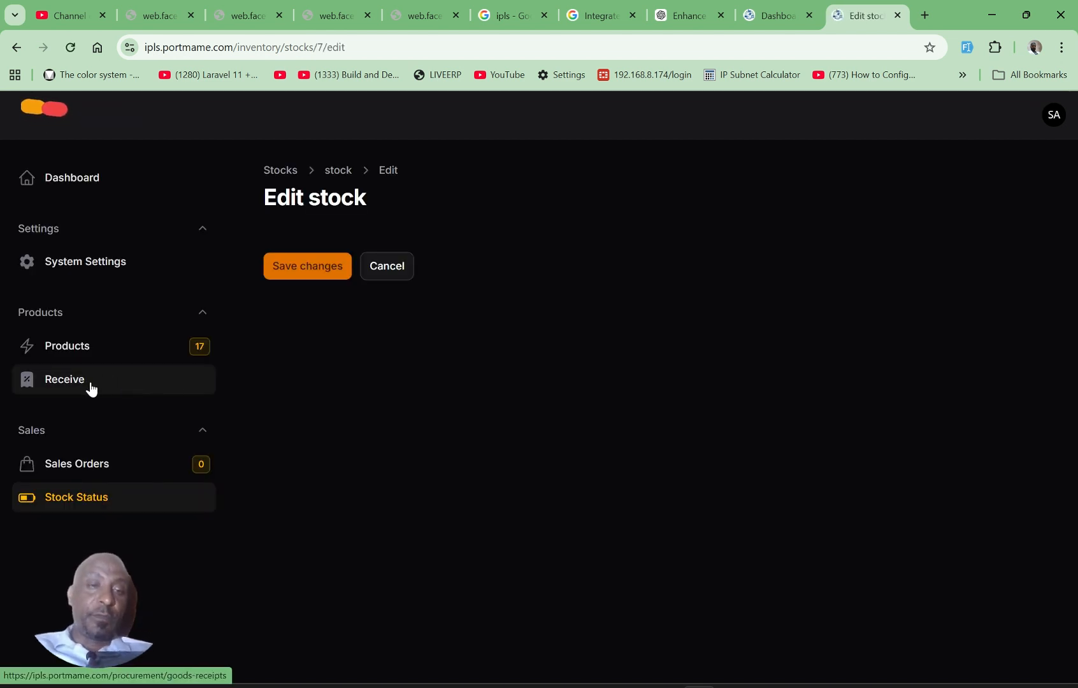
{"action": "left_click", "coordinate": [90, 383]}
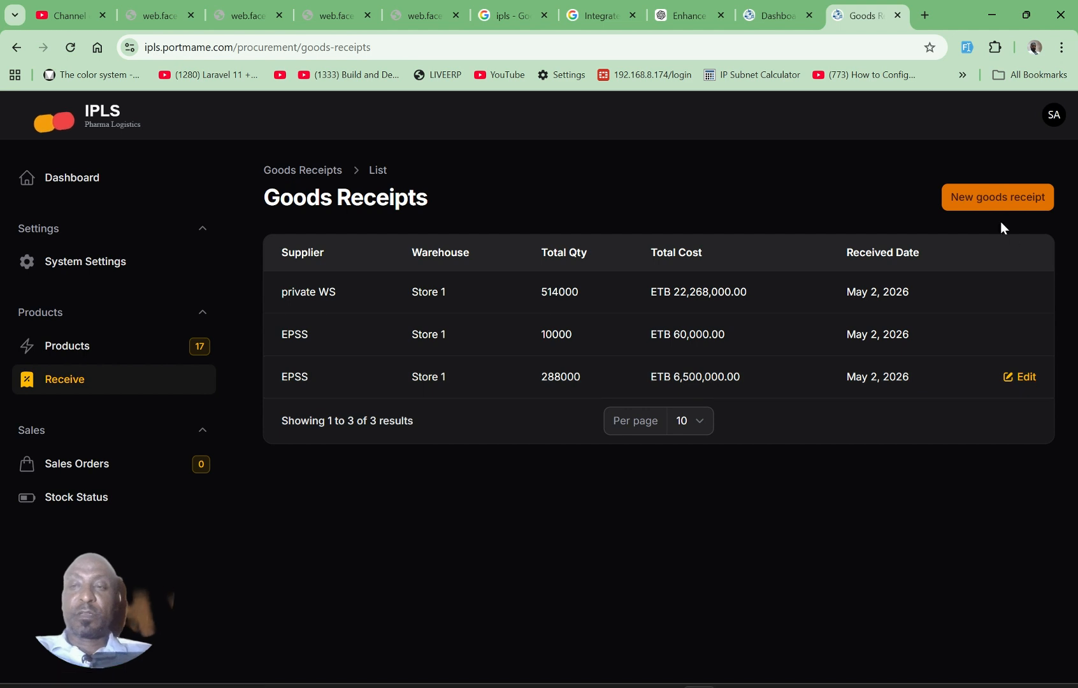
{"action": "left_click", "coordinate": [979, 196]}
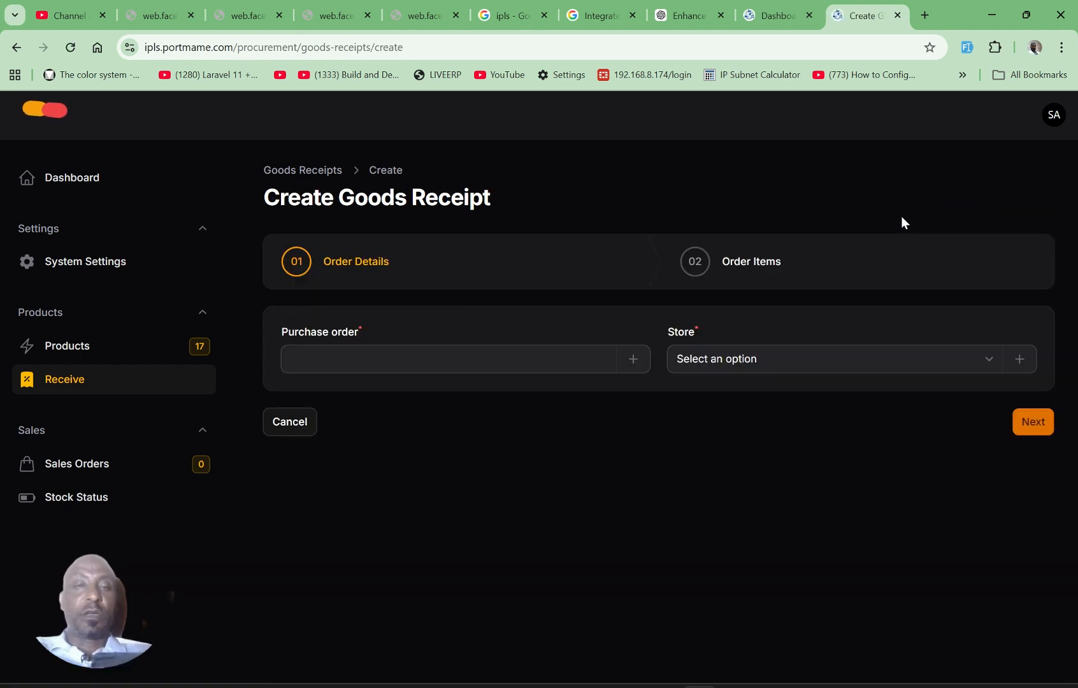
Create a pending purchase order from supplier EPSS for the goods receipt
{"action": "left_click", "coordinate": [613, 368]}
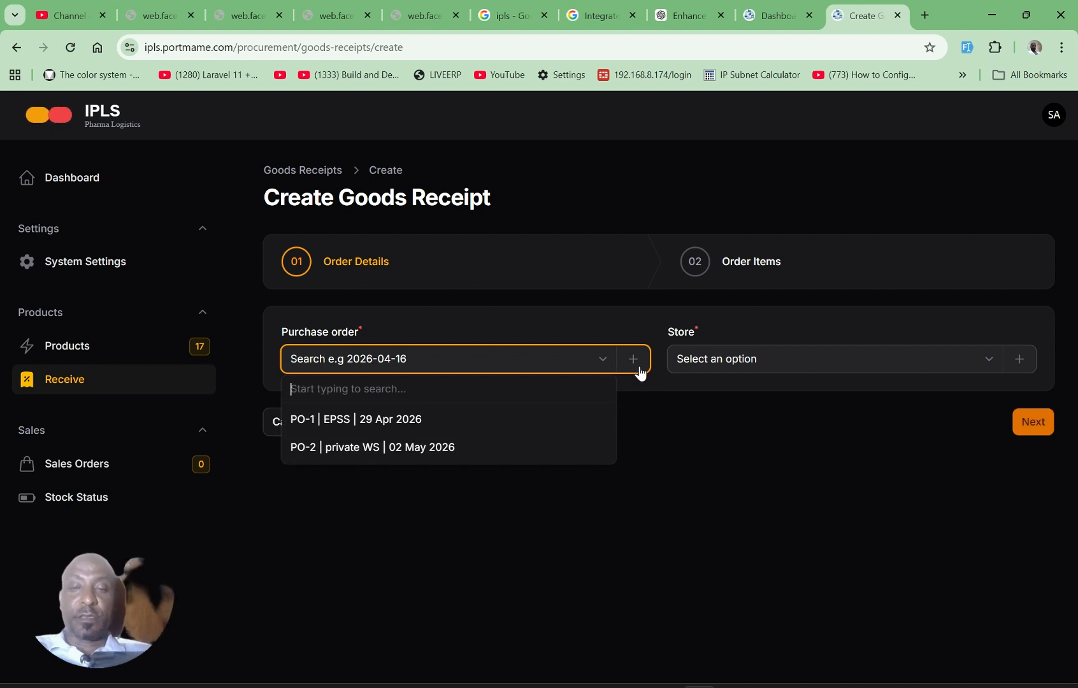
{"action": "left_click", "coordinate": [638, 360]}
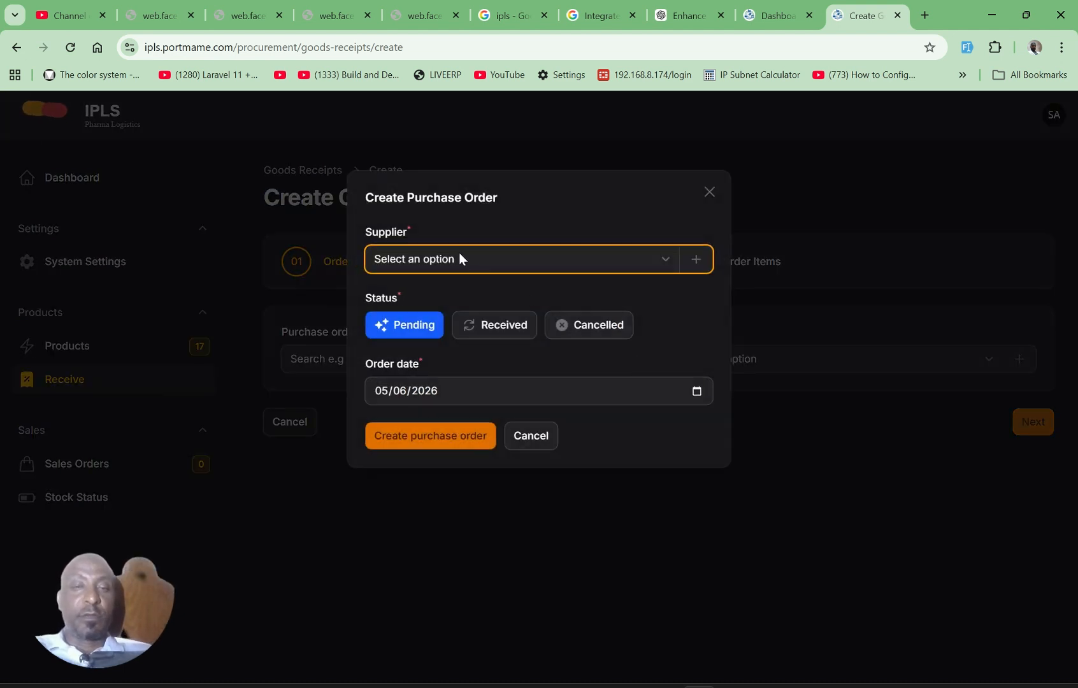
{"action": "left_click", "coordinate": [462, 257]}
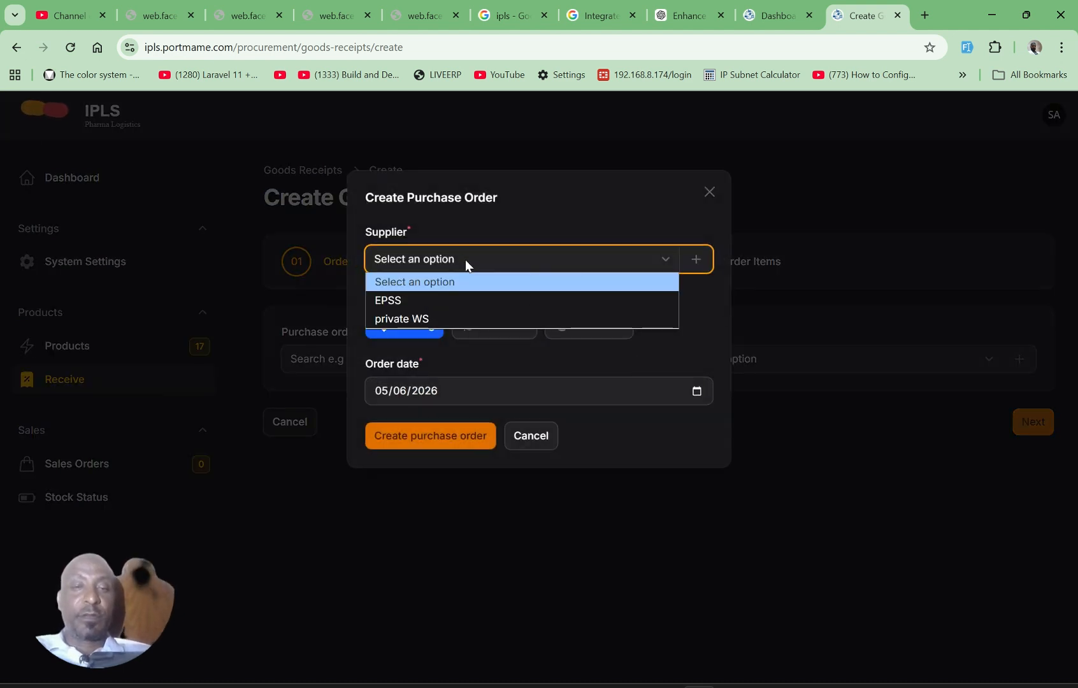
{"action": "left_click", "coordinate": [388, 300]}
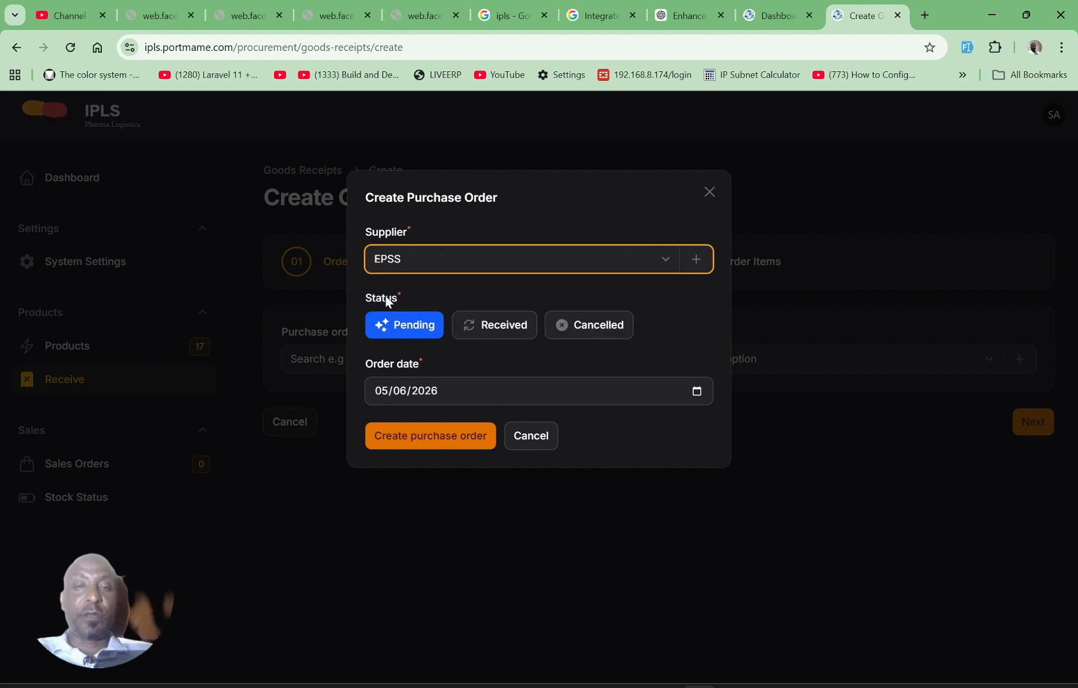
{"action": "left_click", "coordinate": [697, 262]}
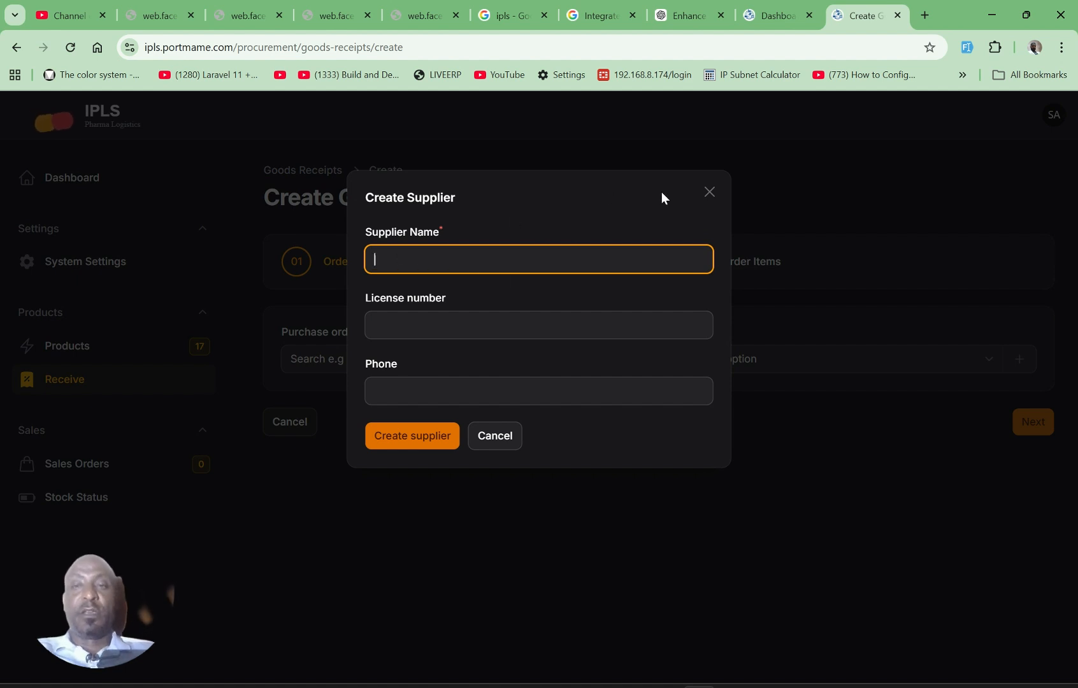
{"action": "left_click", "coordinate": [708, 192]}
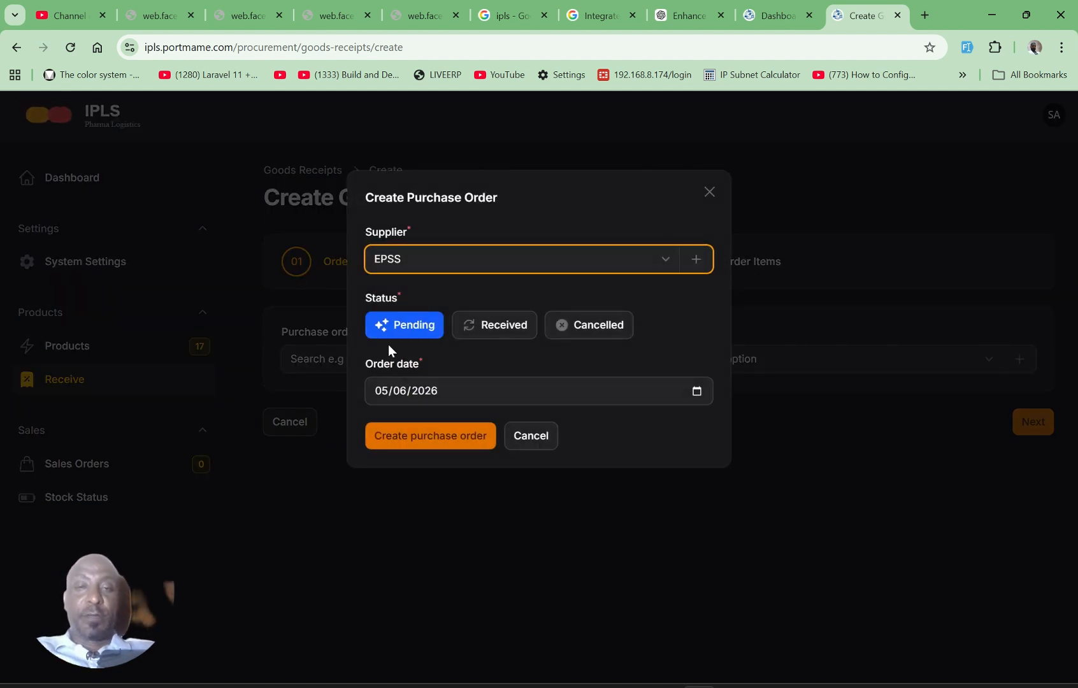
{"action": "left_click", "coordinate": [440, 443]}
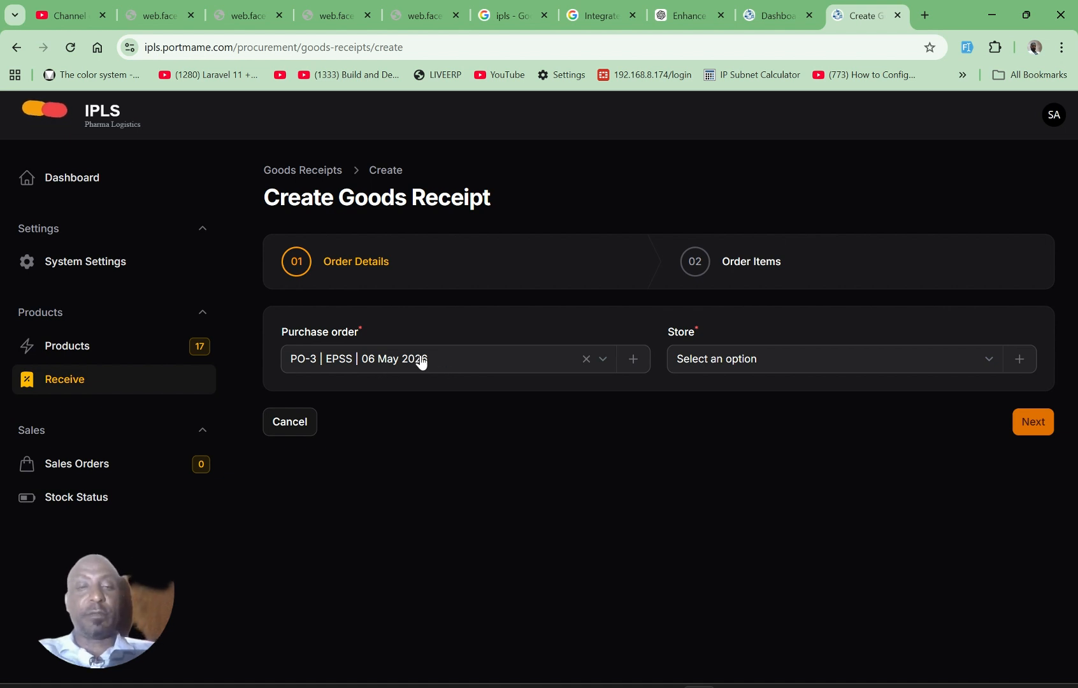
Set the receiving store to Store 1 and continue to the order items
{"action": "left_click", "coordinate": [737, 367]}
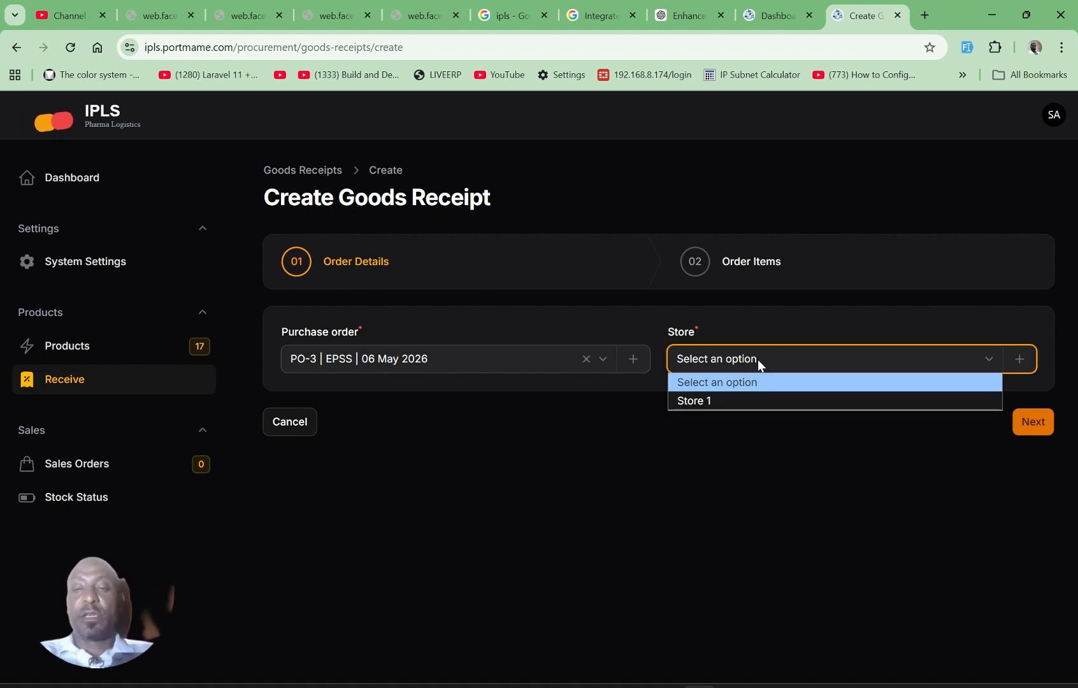
{"action": "left_click", "coordinate": [722, 400]}
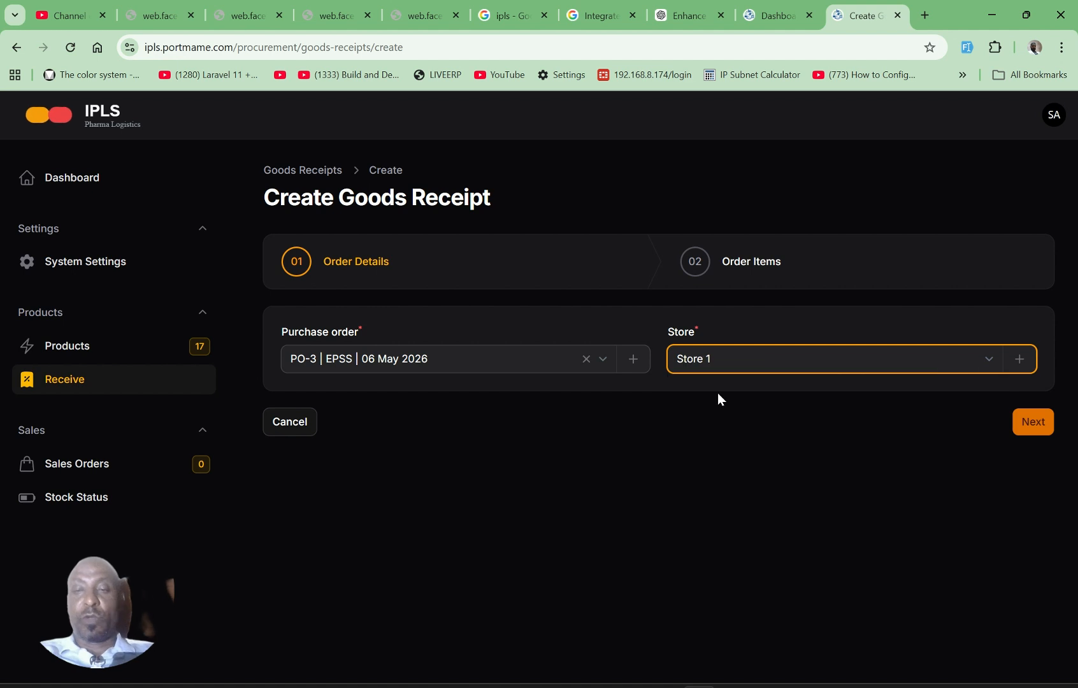
{"action": "left_click", "coordinate": [1020, 363]}
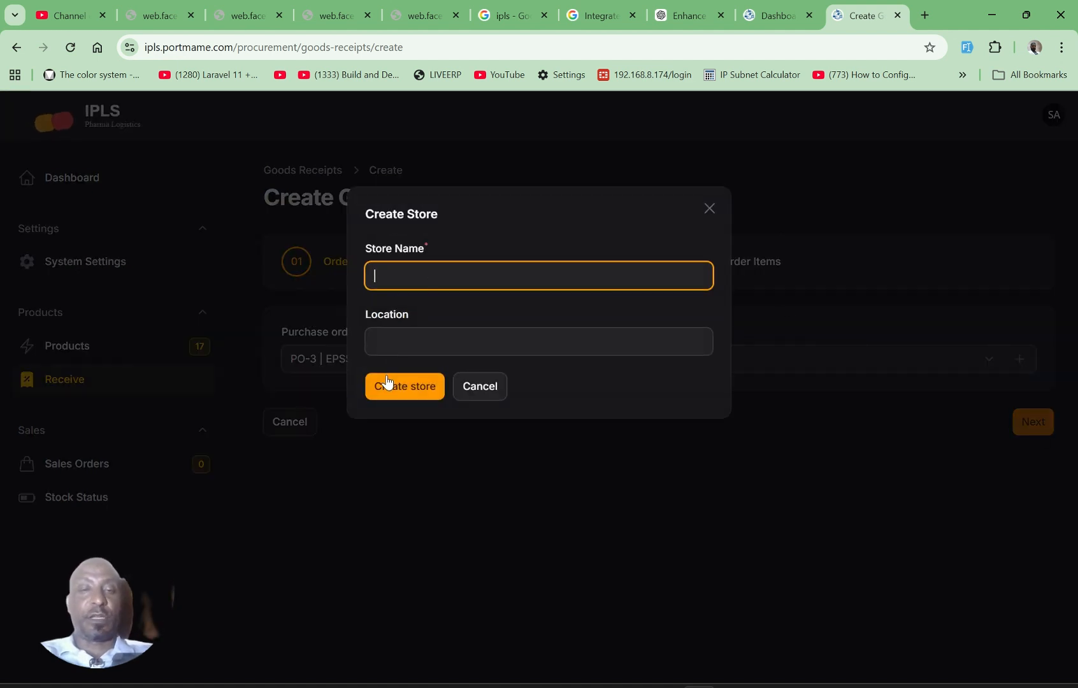
{"action": "left_click", "coordinate": [705, 211]}
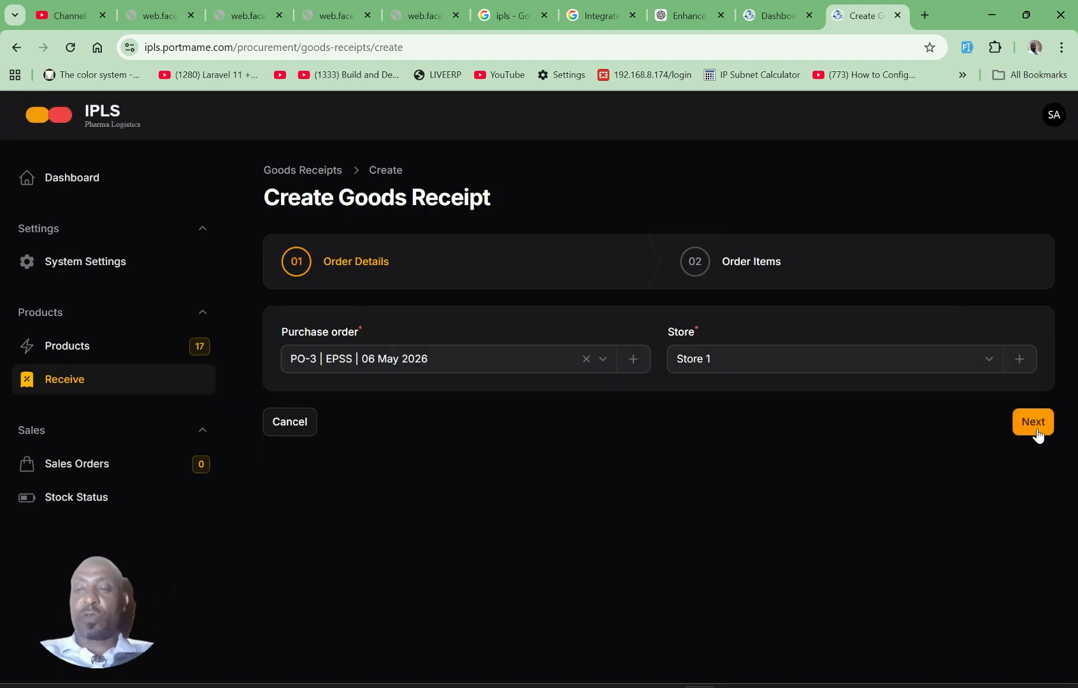
{"action": "left_click", "coordinate": [1035, 424]}
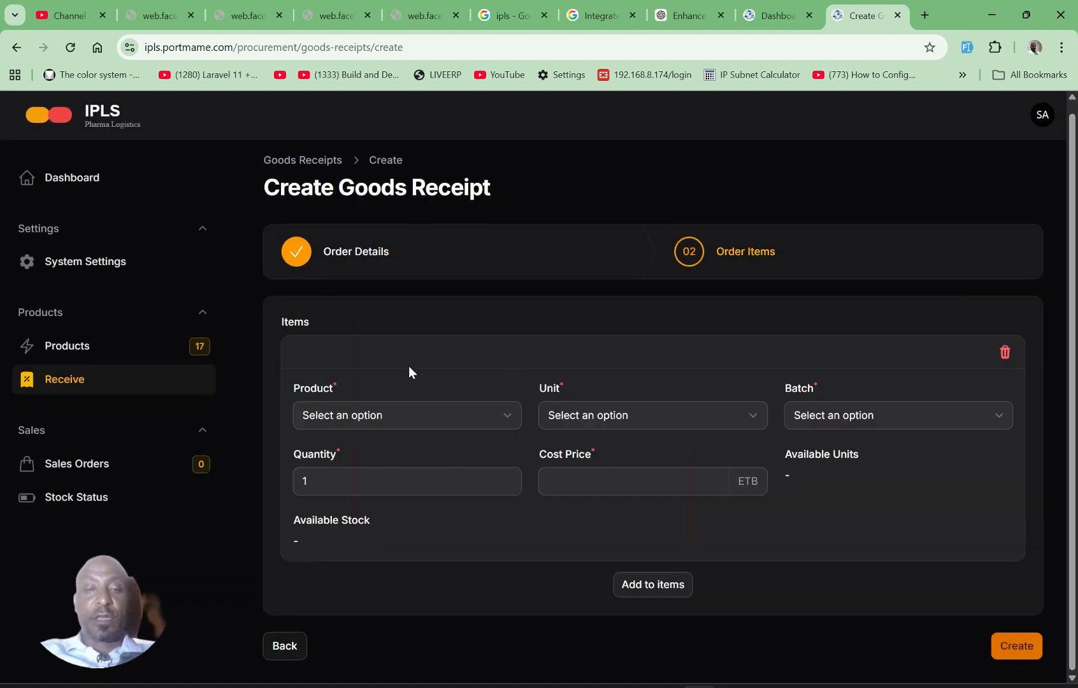
Search the products for "Am" and choose Amoxicillin (500mg) - Capsule for the first receipt item
{"action": "left_click", "coordinate": [489, 426]}
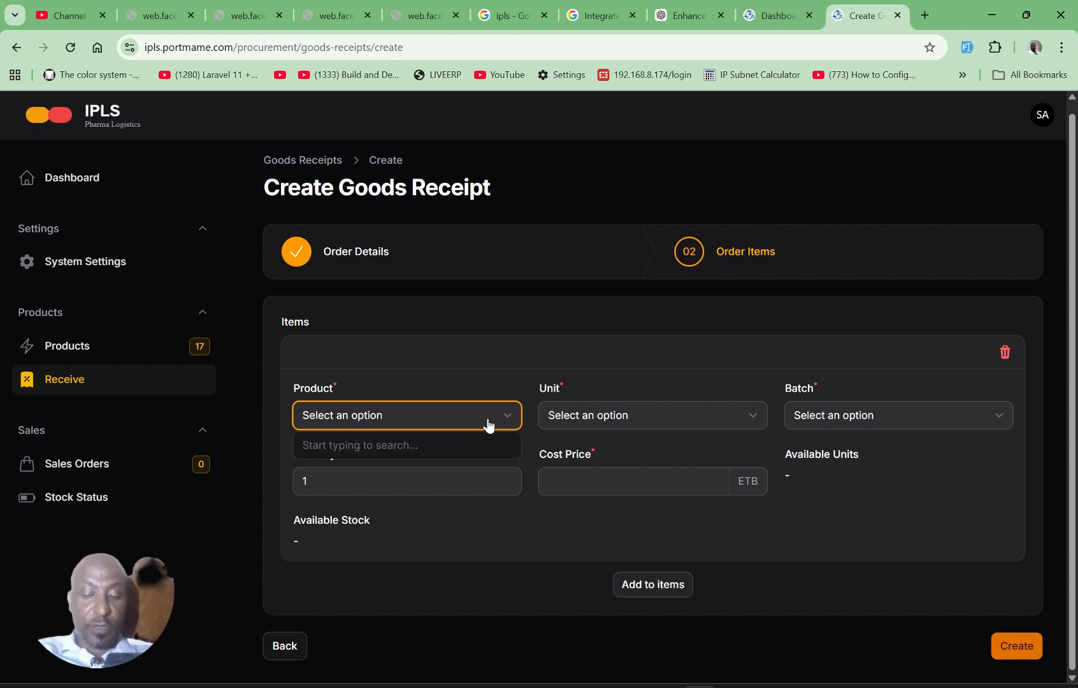
{"action": "type", "text": "Am"}
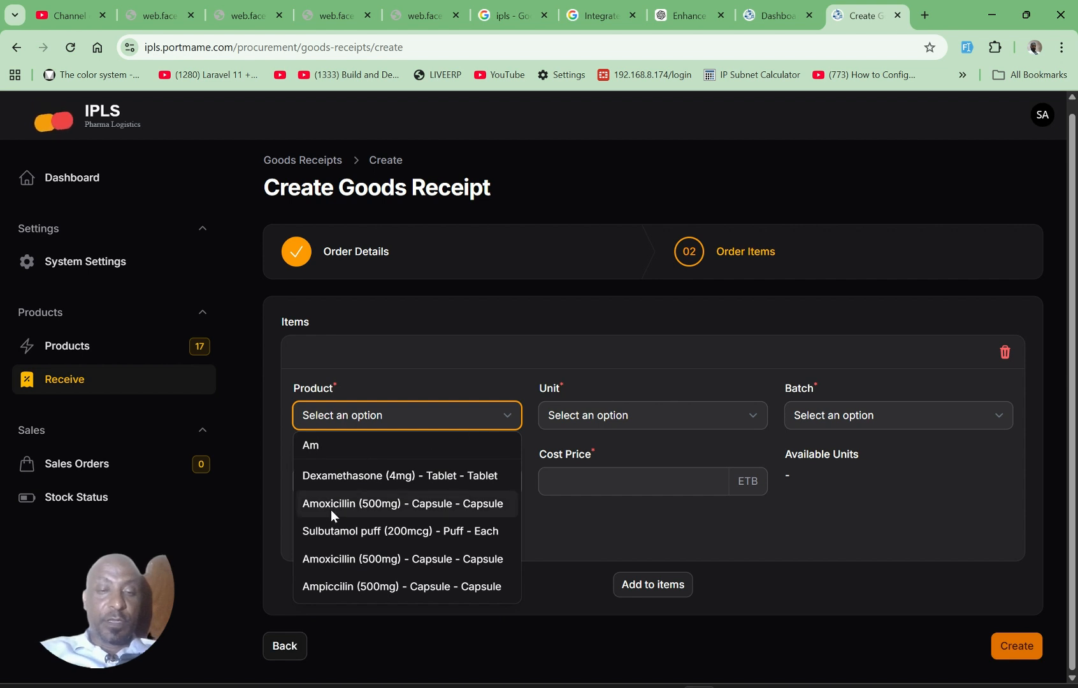
{"action": "left_click", "coordinate": [346, 504]}
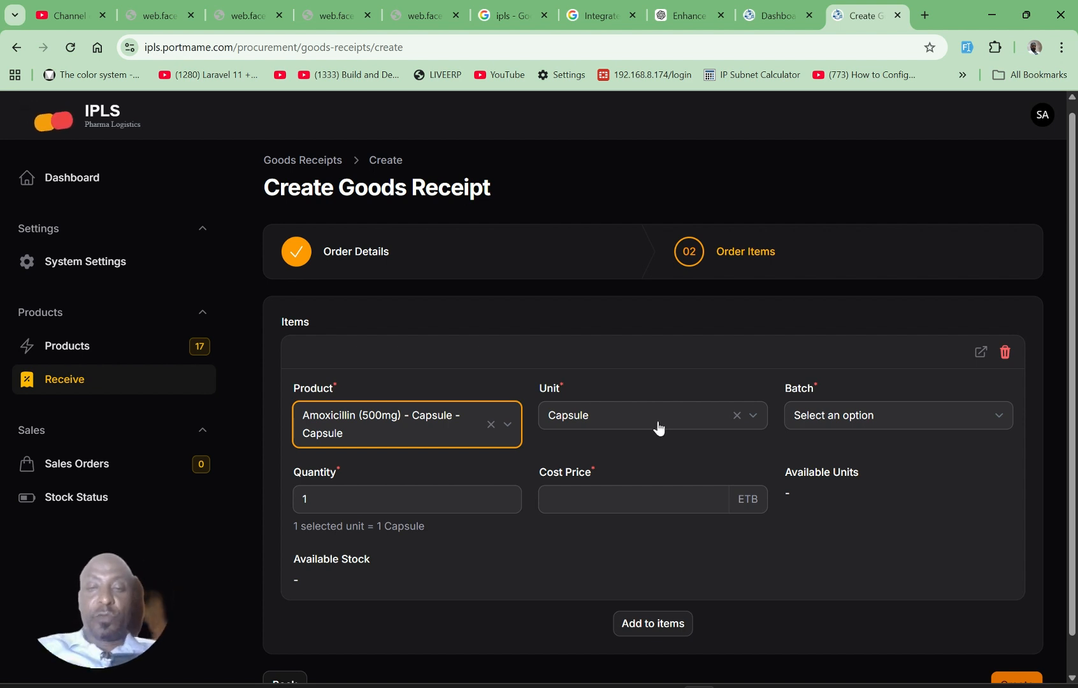
Search the Amoxicillin item's batch options for "A" and "Am"
{"action": "left_click", "coordinate": [871, 417]}
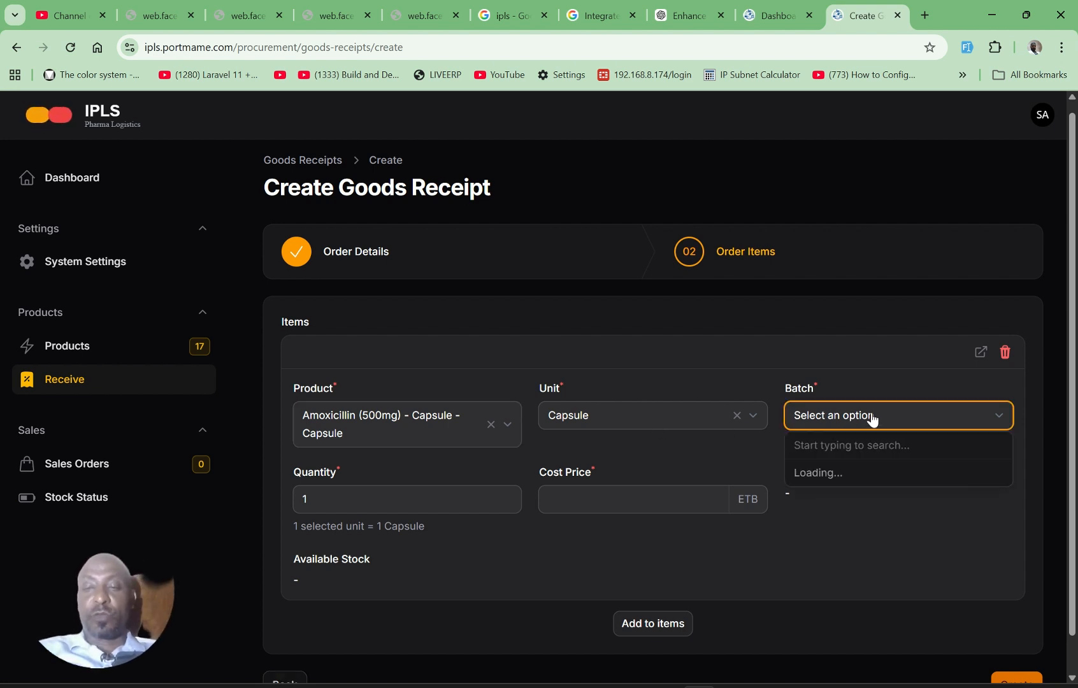
{"action": "type", "text": "A"}
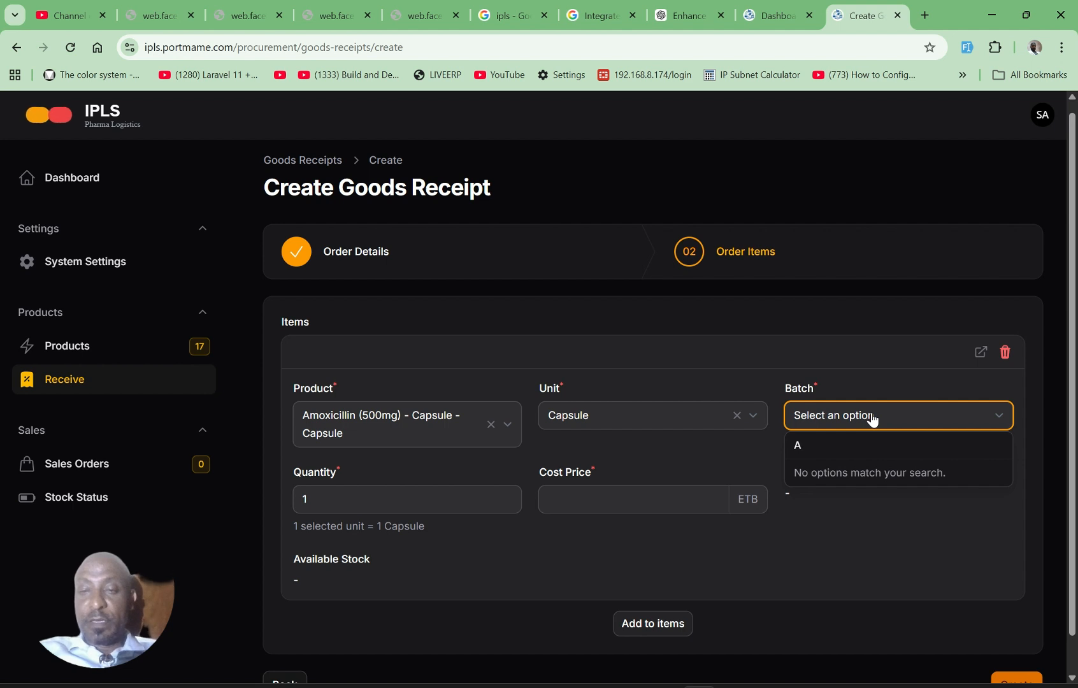
{"action": "key", "text": "BackSpace"}
{"action": "left_click", "coordinate": [998, 418]}
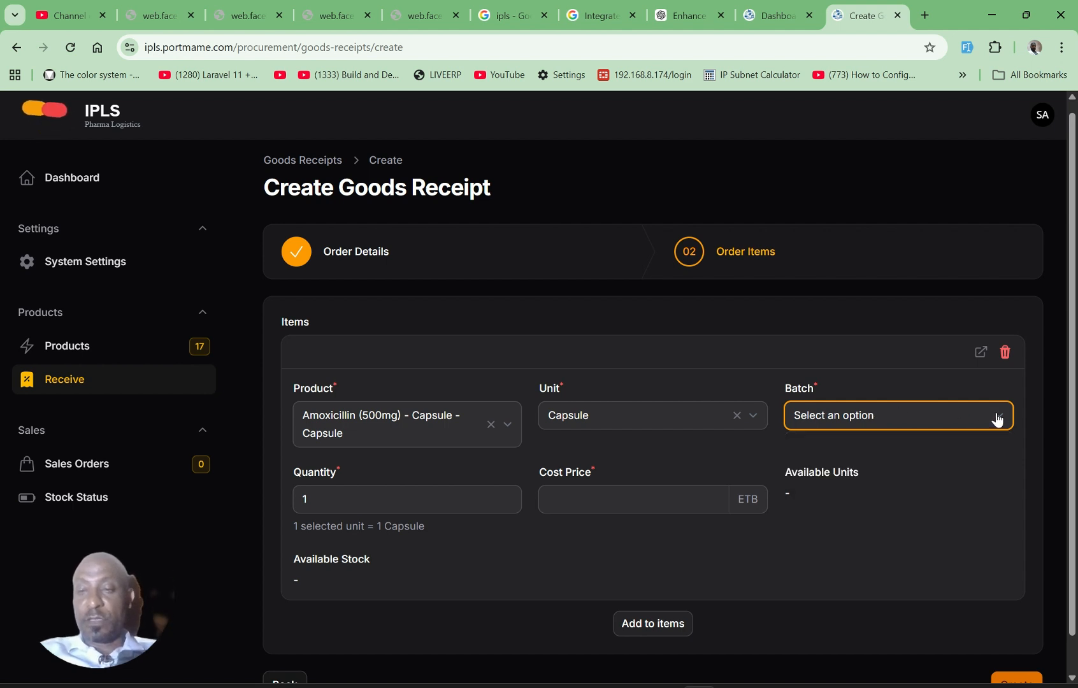
{"action": "left_click", "coordinate": [889, 416]}
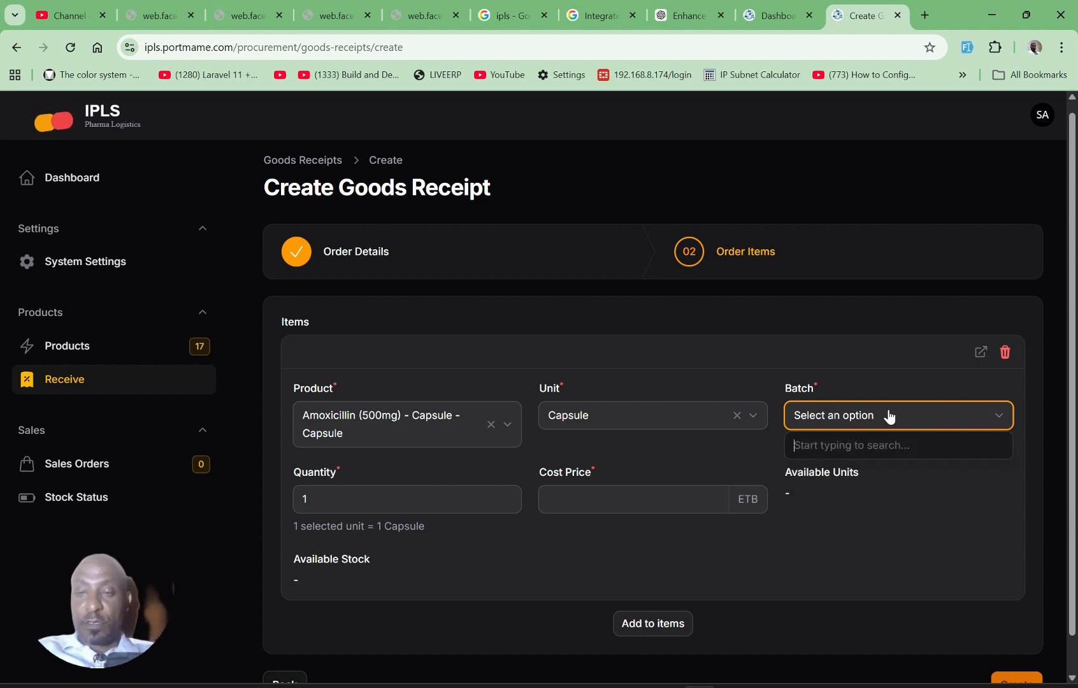
{"action": "type", "text": "Am"}
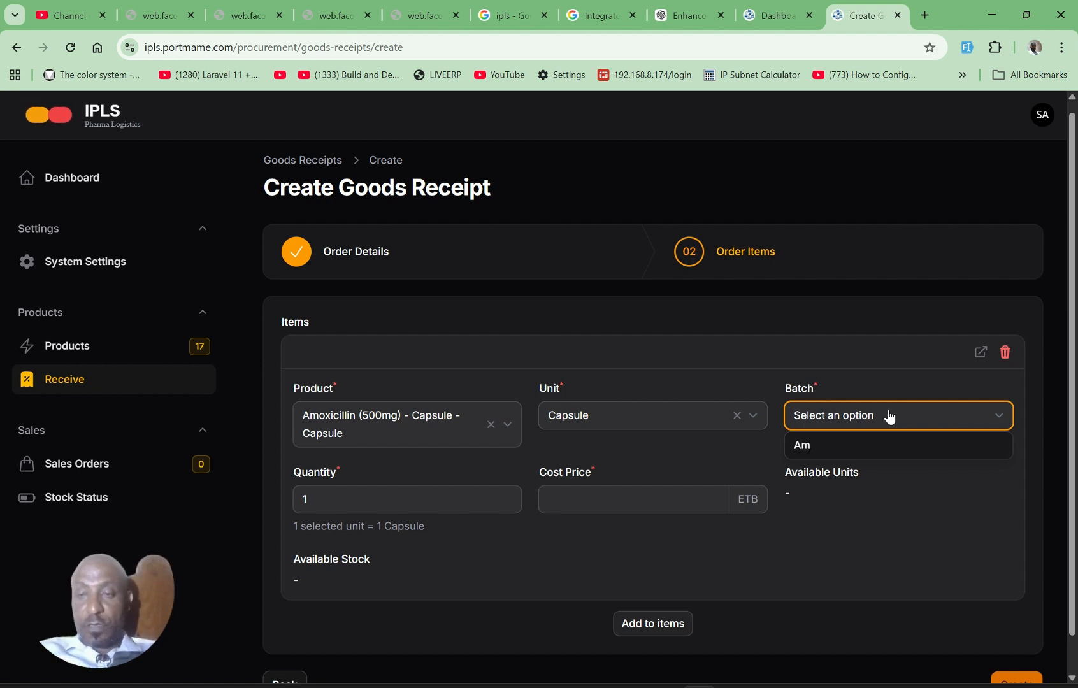
Open the Amoxicillin product record from the receipt item and review its details and unit conversions
{"action": "left_click", "coordinate": [981, 352]}
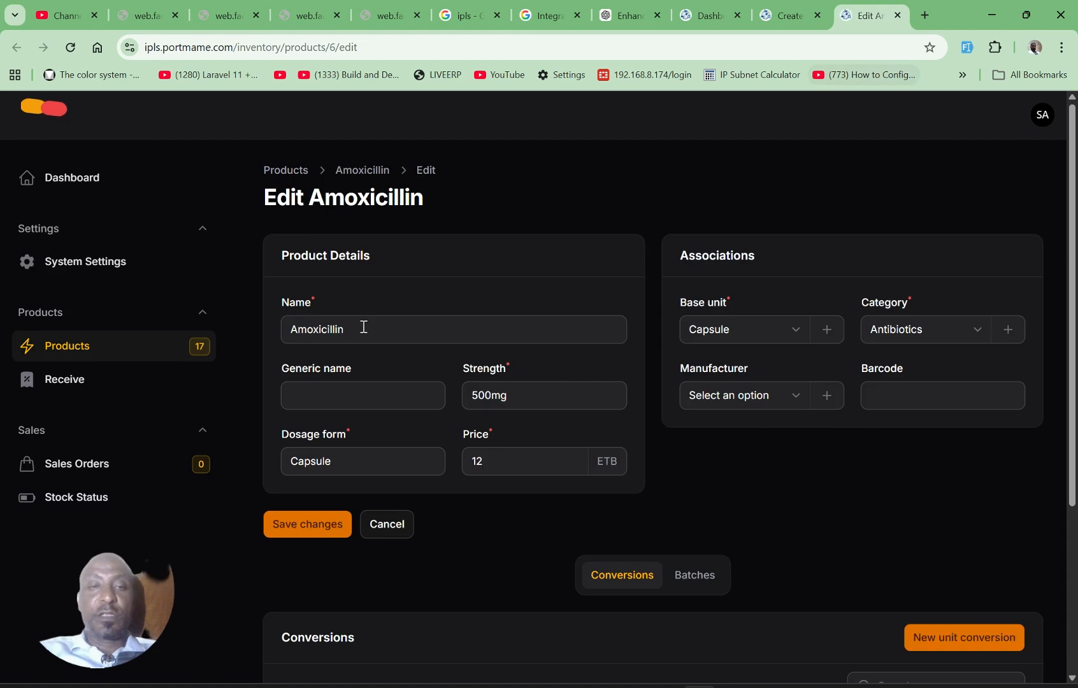
{"action": "left_click_drag", "start_coordinate": [1072, 311], "coordinate": [1060, 513]}
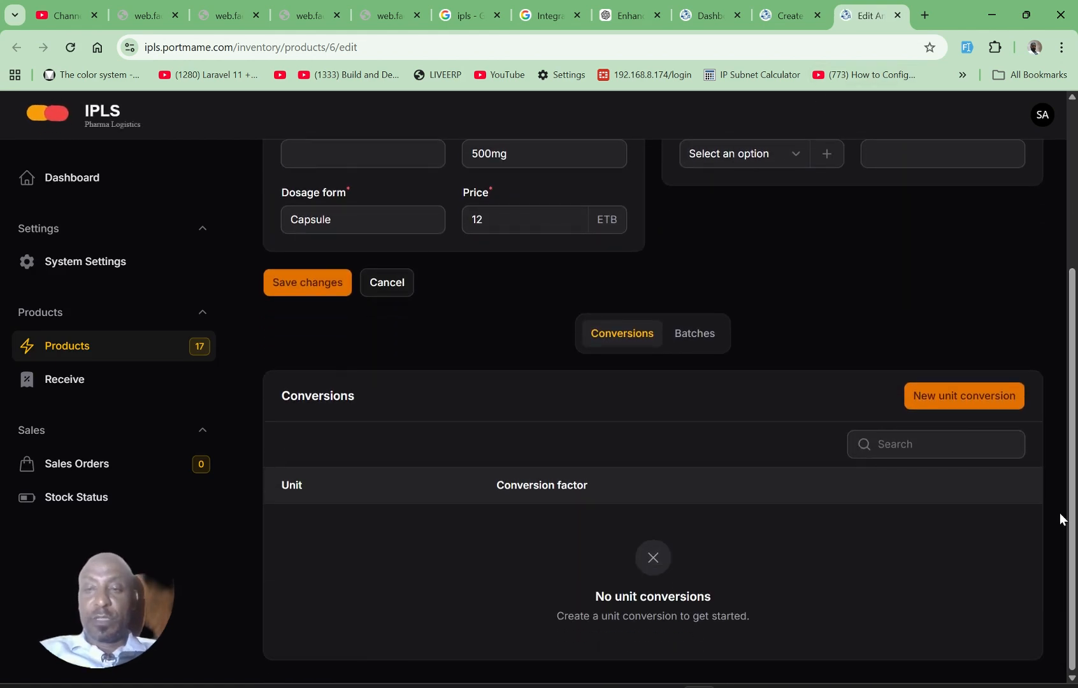
{"action": "left_click", "coordinate": [1072, 99]}
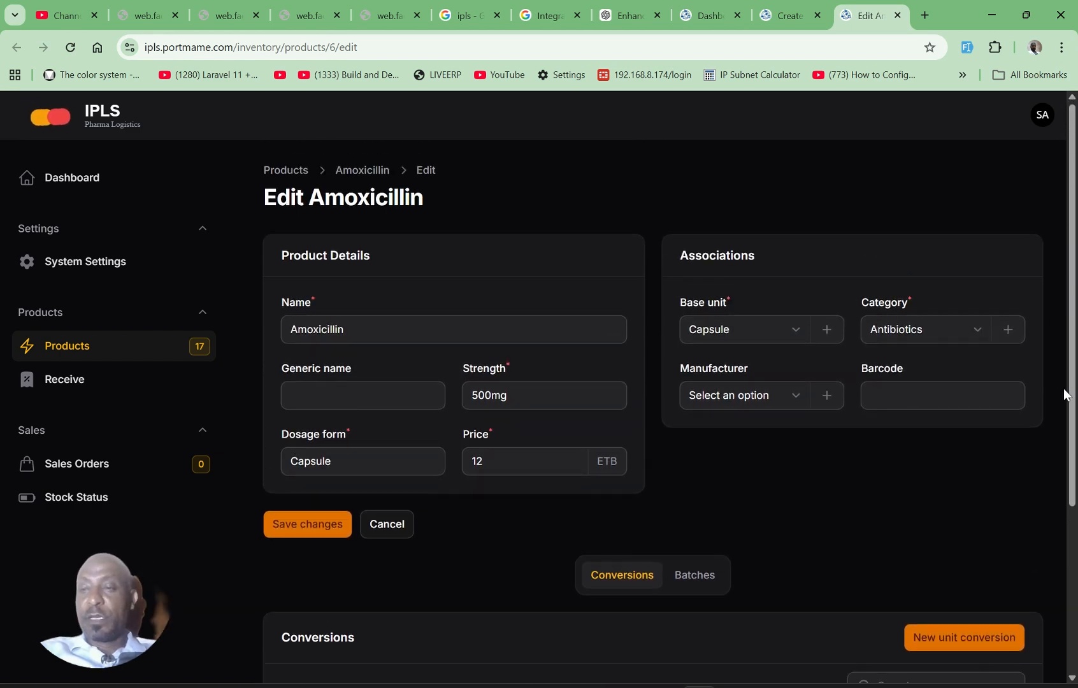
{"action": "left_click_drag", "start_coordinate": [1064, 391], "coordinate": [1047, 637]}
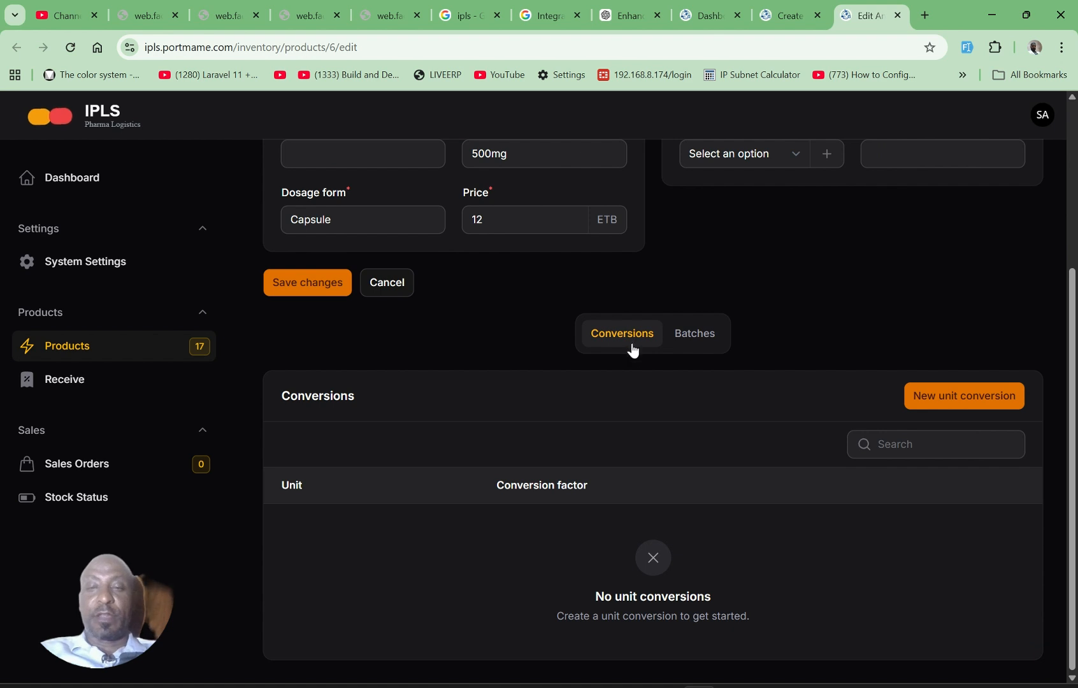
Create a Strip unit conversion with factor 10 for Amoxicillin and keep the form open for another conversion
{"action": "left_click", "coordinate": [951, 400]}
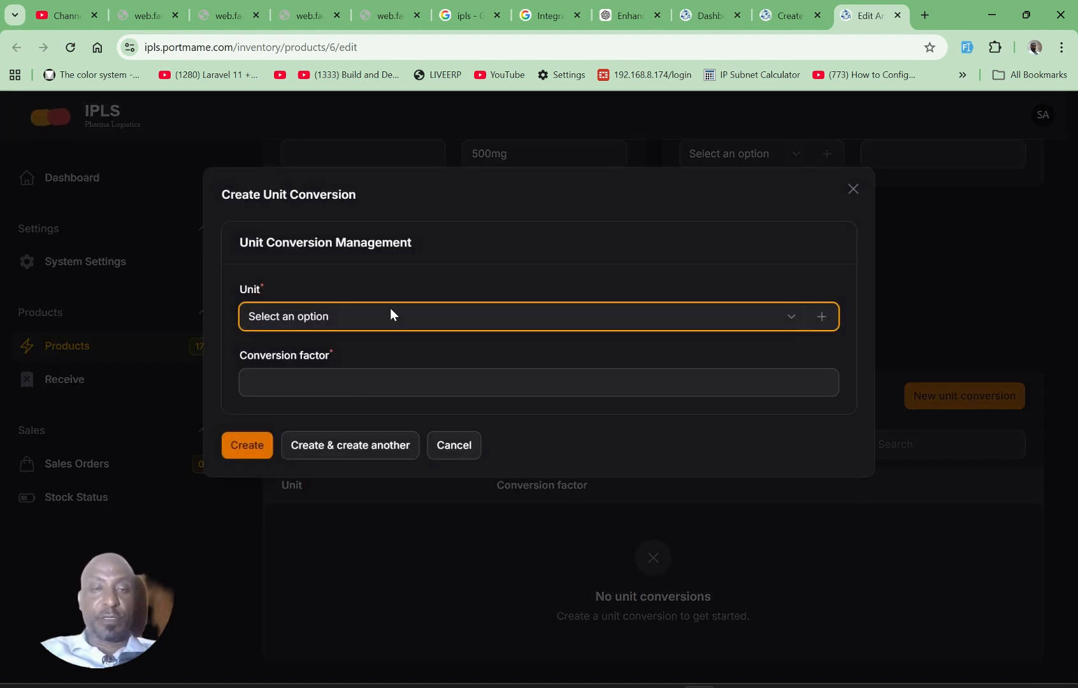
{"action": "left_click", "coordinate": [390, 311]}
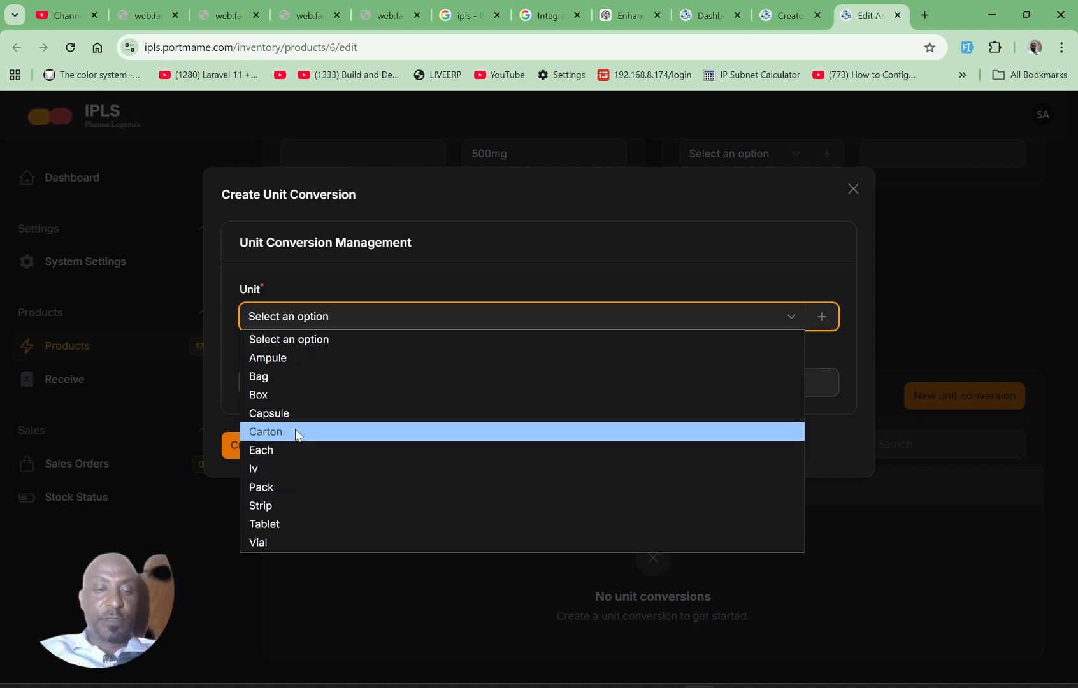
{"action": "left_click", "coordinate": [280, 507]}
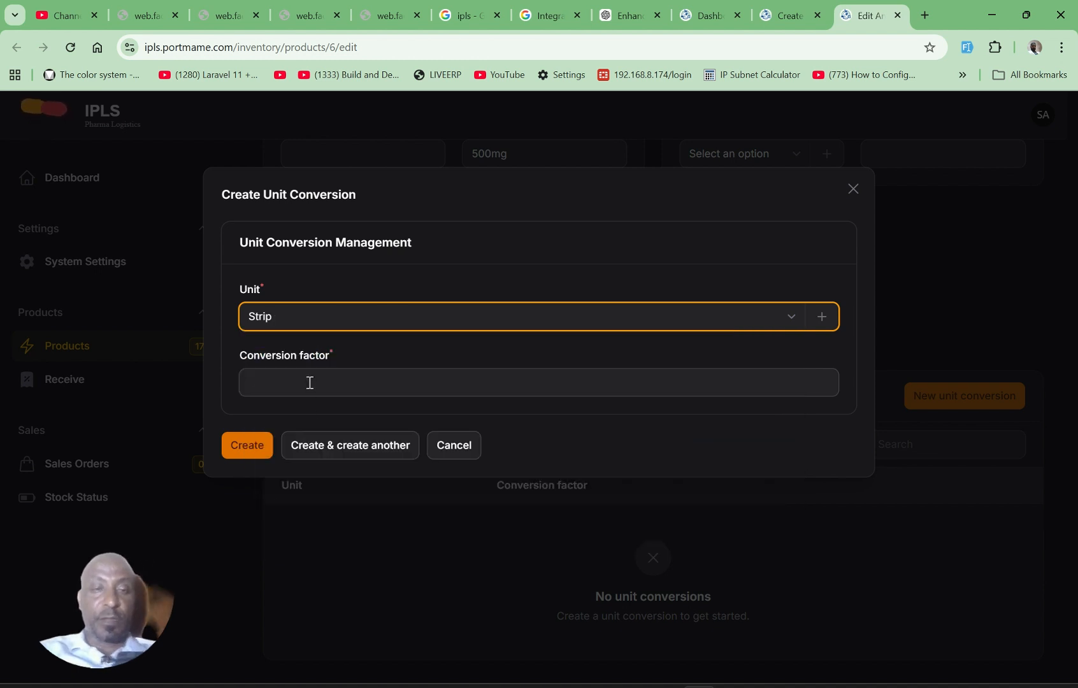
{"action": "left_click", "coordinate": [311, 382]}
{"action": "type", "text": "10"}
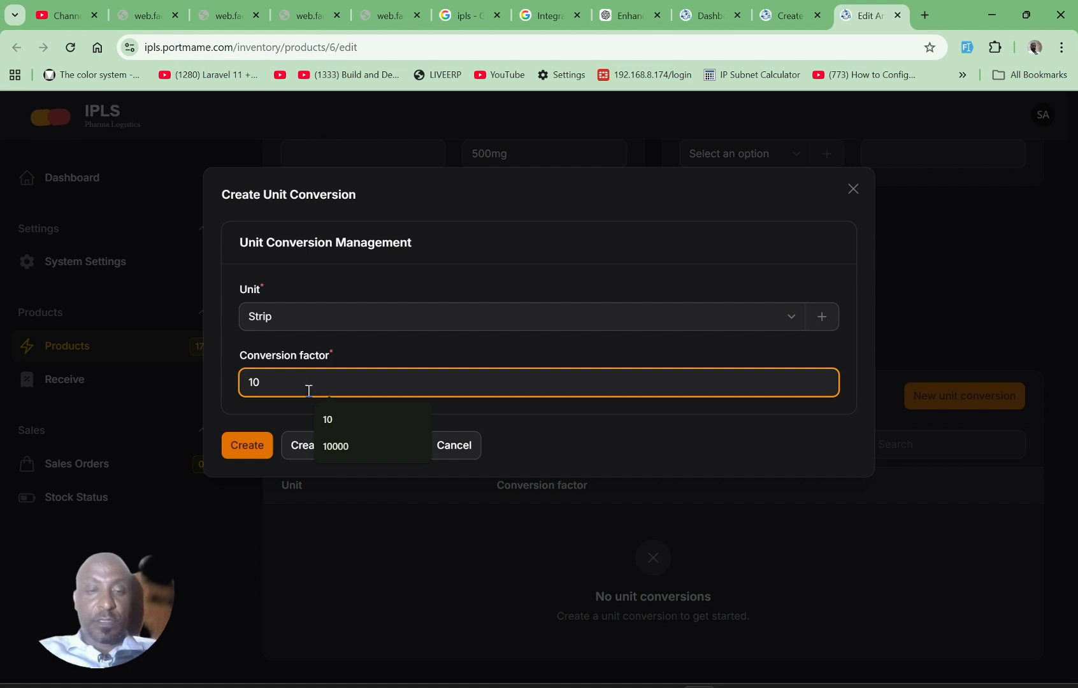
{"action": "left_click", "coordinate": [330, 421]}
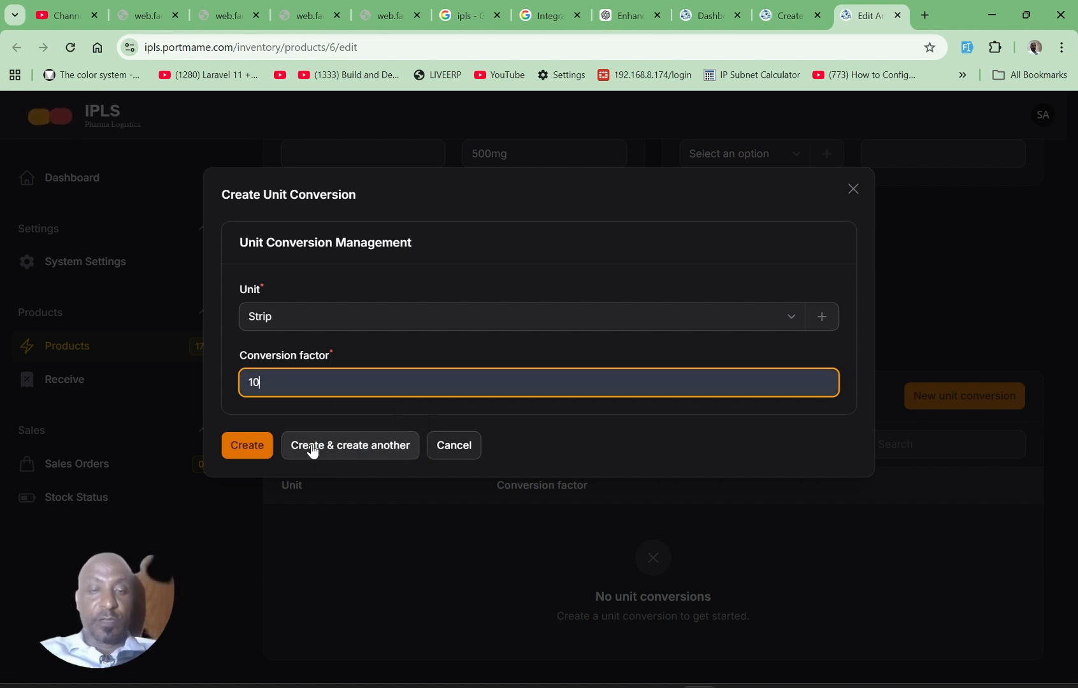
{"action": "left_click", "coordinate": [313, 449]}
Create a Box unit conversion with factor 100 for Amoxicillin and keep the form open for another conversion
{"action": "left_click", "coordinate": [461, 325]}
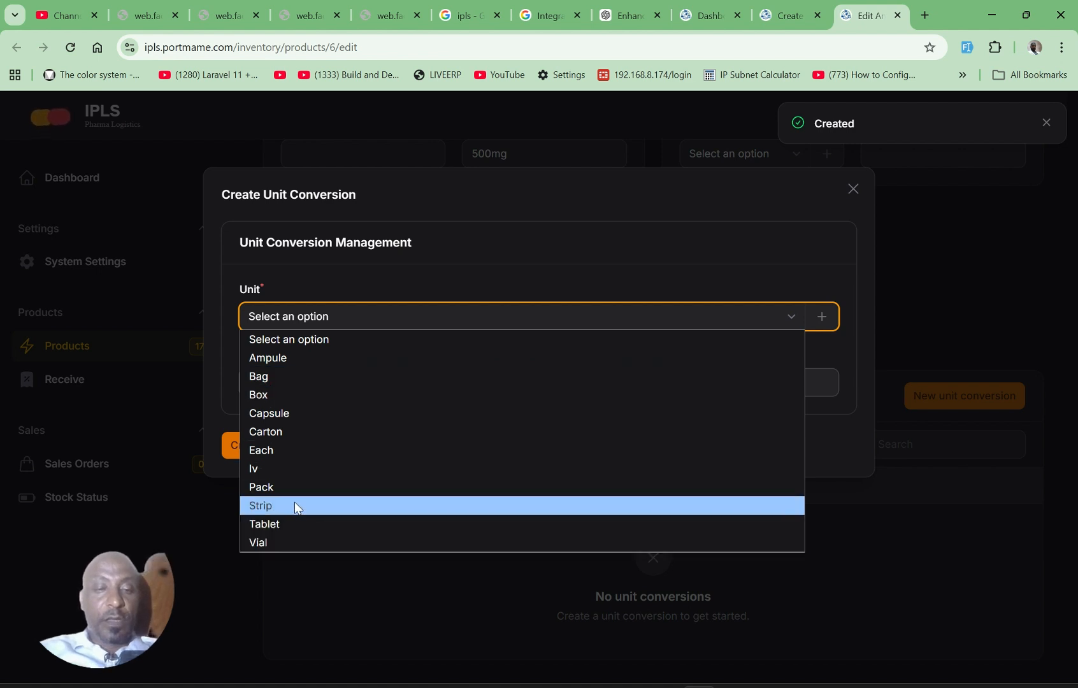
{"action": "left_click", "coordinate": [304, 377]}
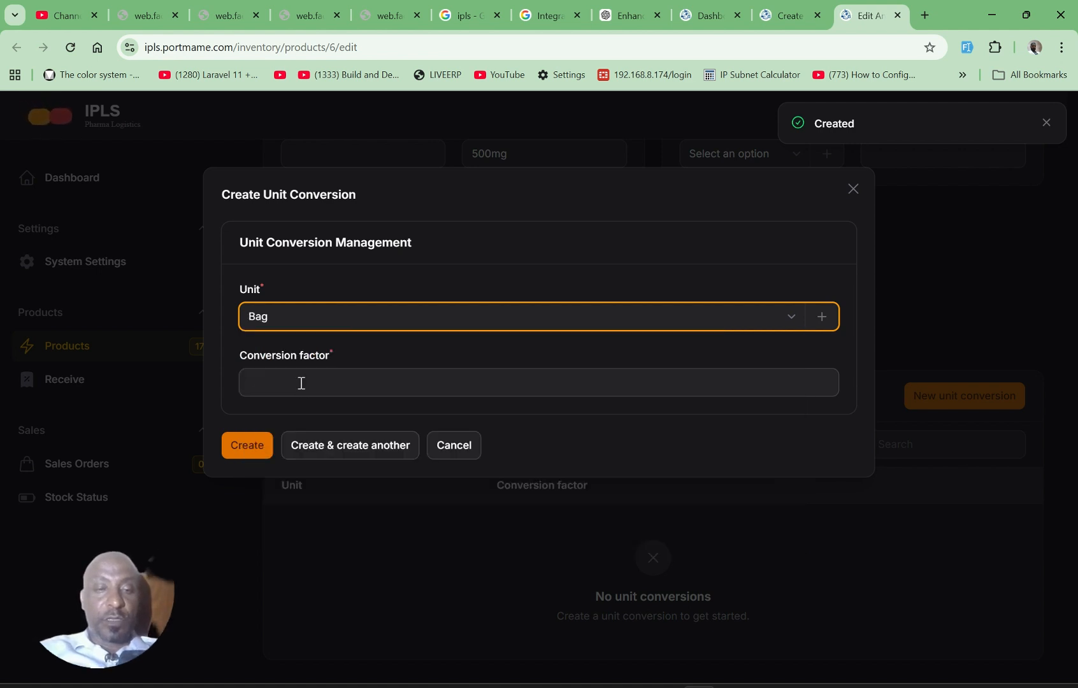
{"action": "left_click", "coordinate": [330, 322]}
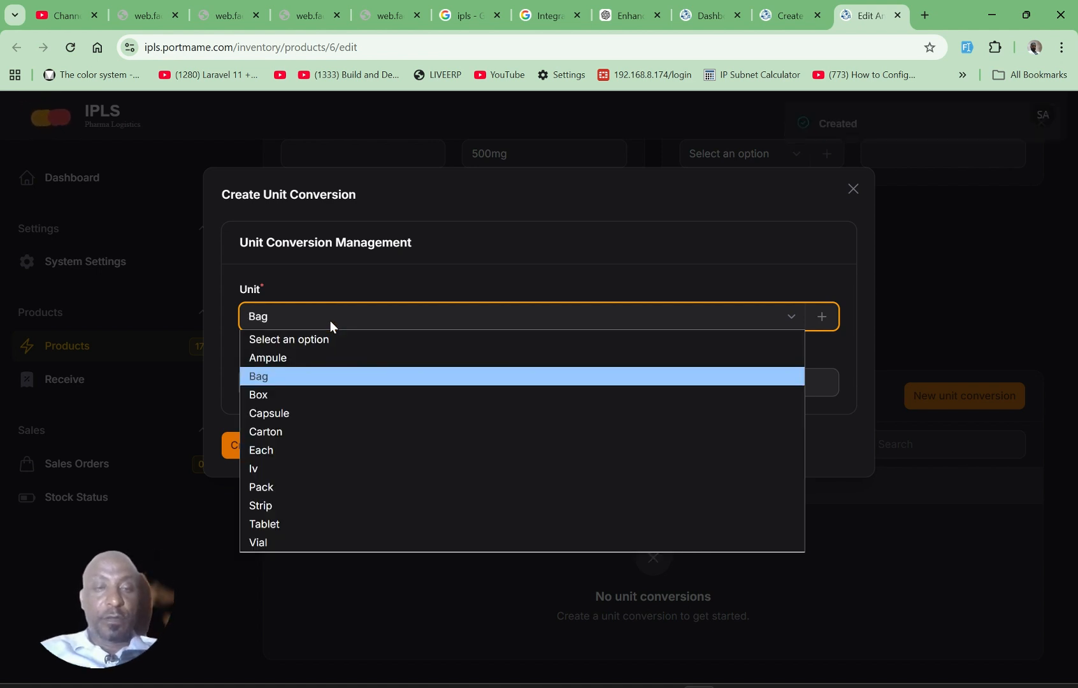
{"action": "left_click", "coordinate": [286, 402]}
{"action": "left_click", "coordinate": [286, 384]}
{"action": "type", "text": "1"}
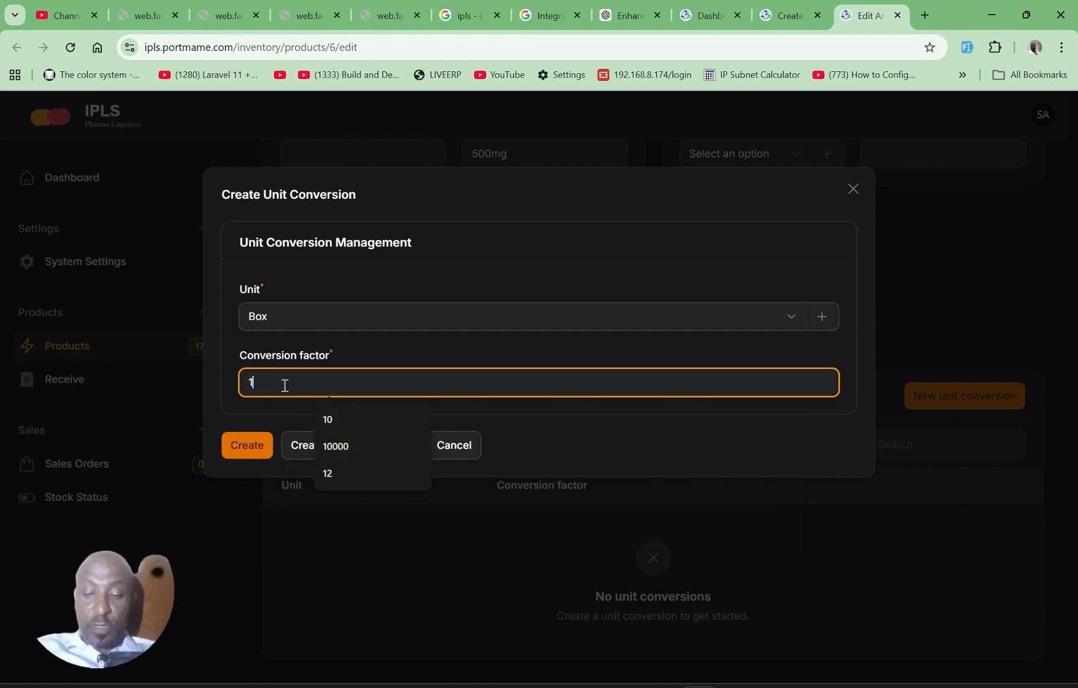
{"action": "type", "text": "00"}
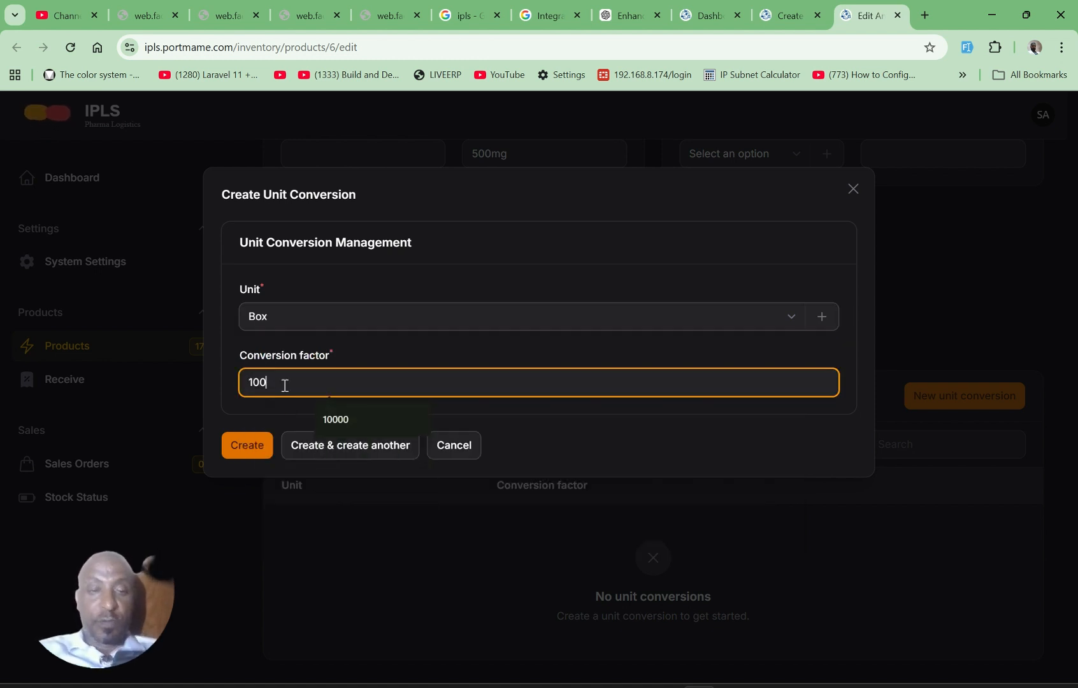
{"action": "left_click", "coordinate": [314, 443]}
Create a Carton unit conversion with factor 10000 for Amoxicillin and close the conversion form
{"action": "left_click", "coordinate": [342, 315]}
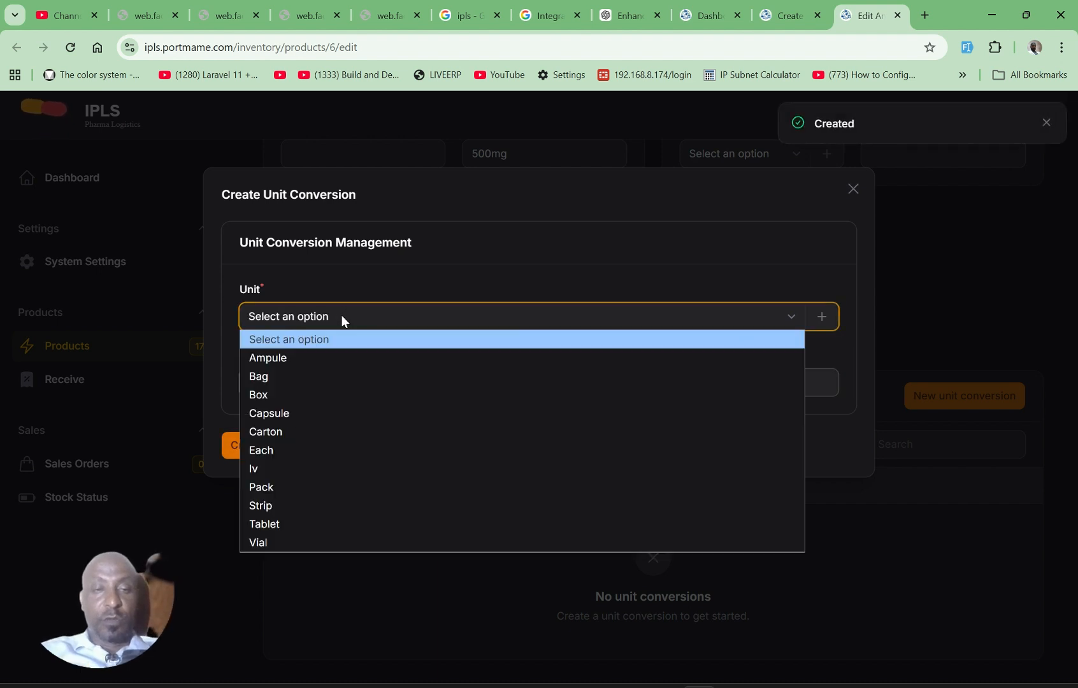
{"action": "left_click", "coordinate": [296, 438]}
{"action": "left_click", "coordinate": [299, 383]}
{"action": "type", "text": "10"}
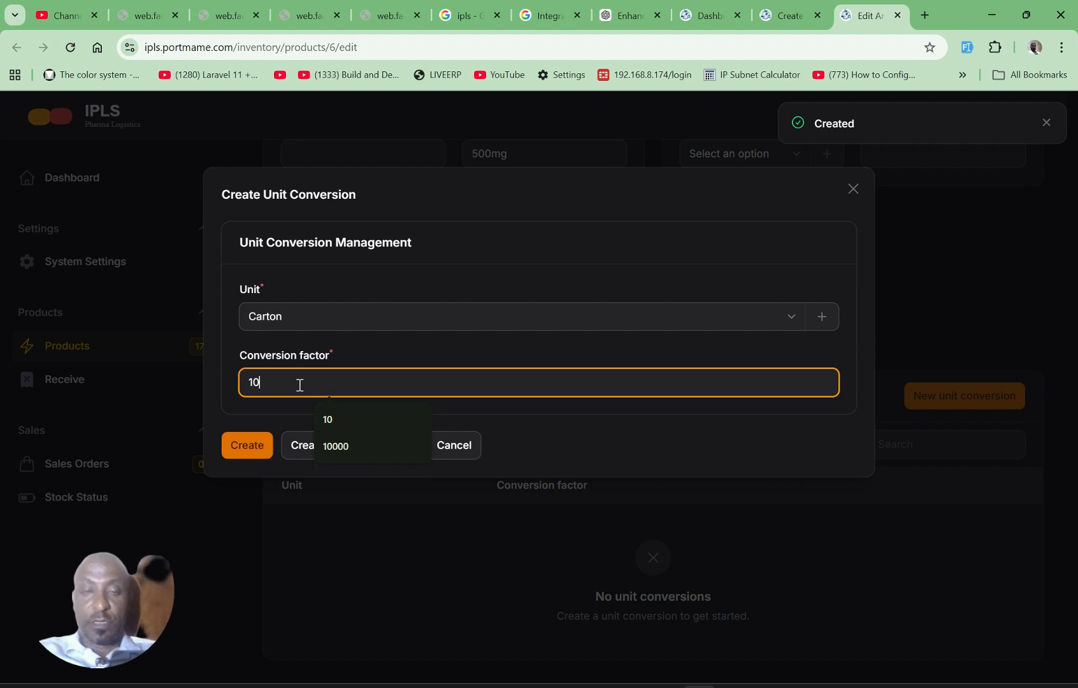
{"action": "type", "text": "000"}
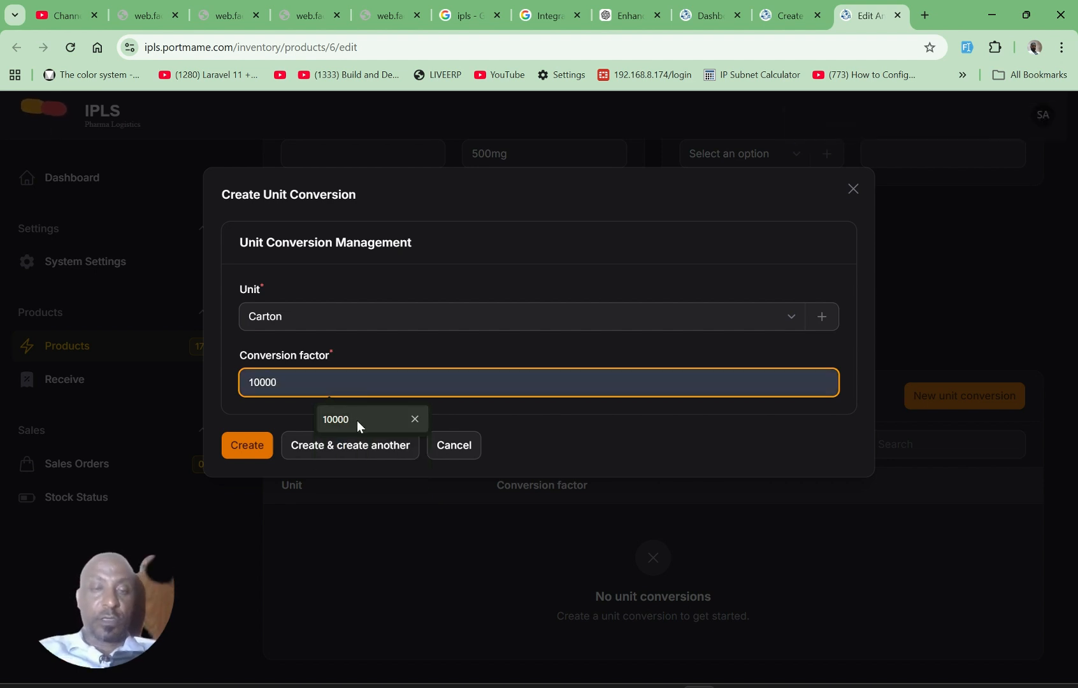
{"action": "left_click", "coordinate": [357, 421]}
{"action": "left_click", "coordinate": [355, 444]}
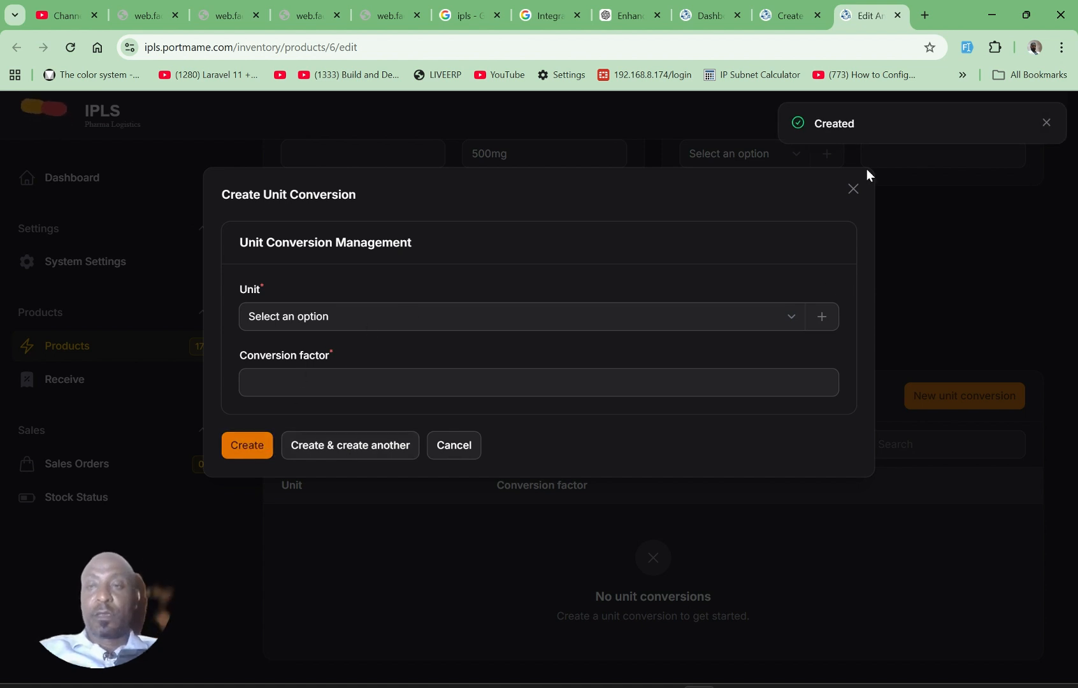
{"action": "left_click", "coordinate": [853, 190]}
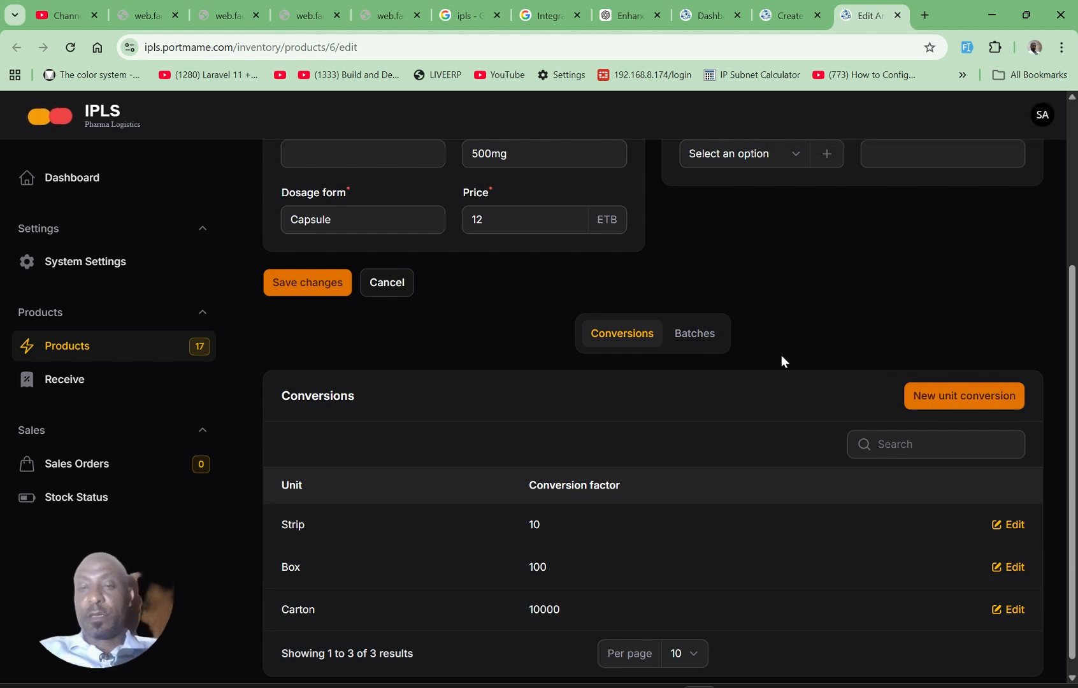
Start a new Amoxicillin batch with batch number amb and manufacturing date 04/26/2026
{"action": "left_click", "coordinate": [698, 338]}
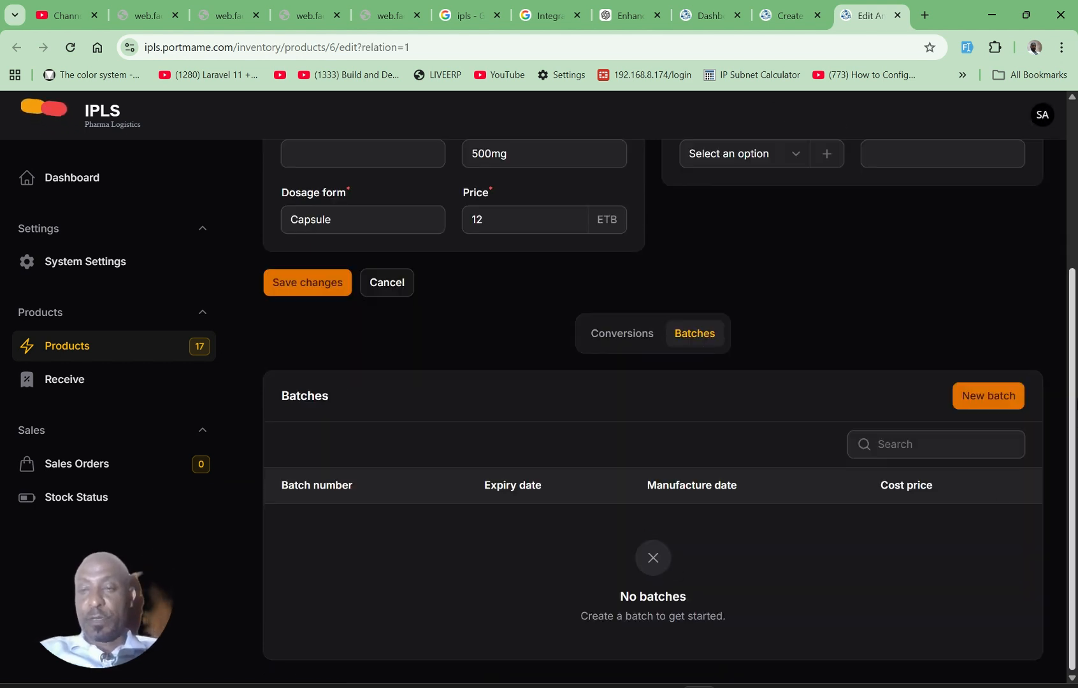
{"action": "left_click", "coordinate": [971, 398]}
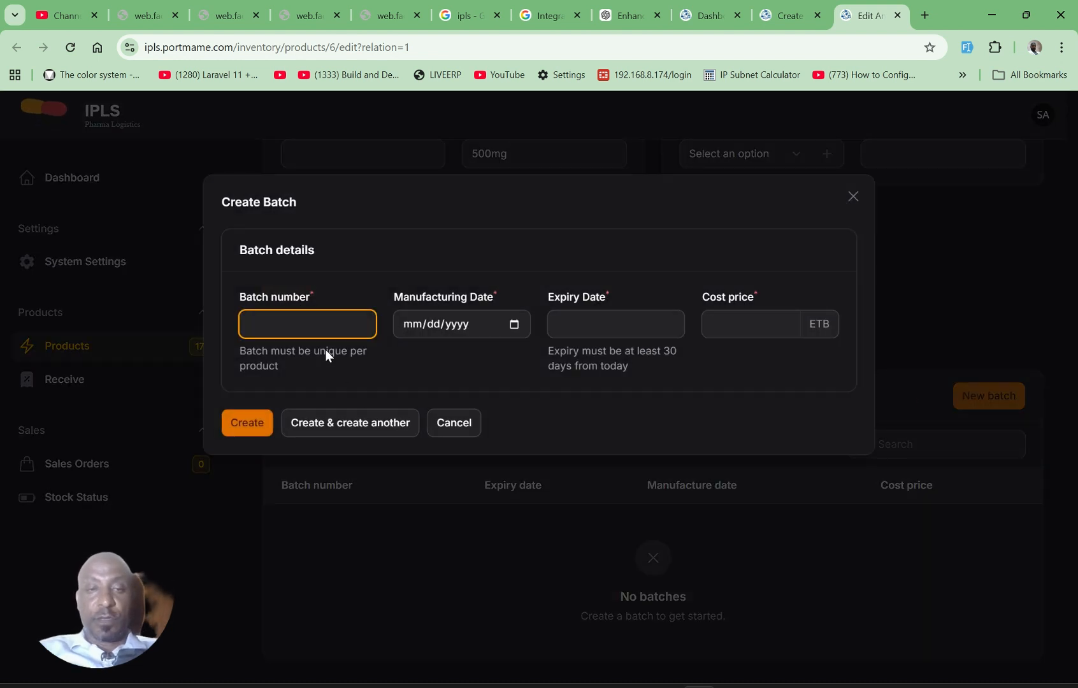
{"action": "left_click", "coordinate": [306, 332]}
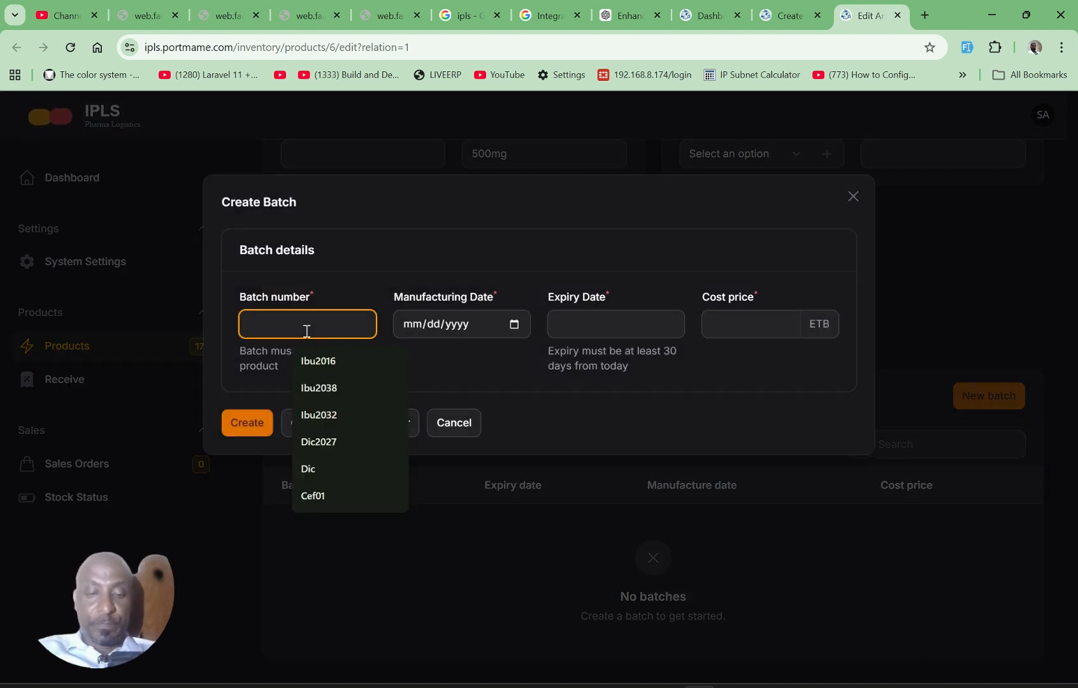
{"action": "type", "text": "amb"}
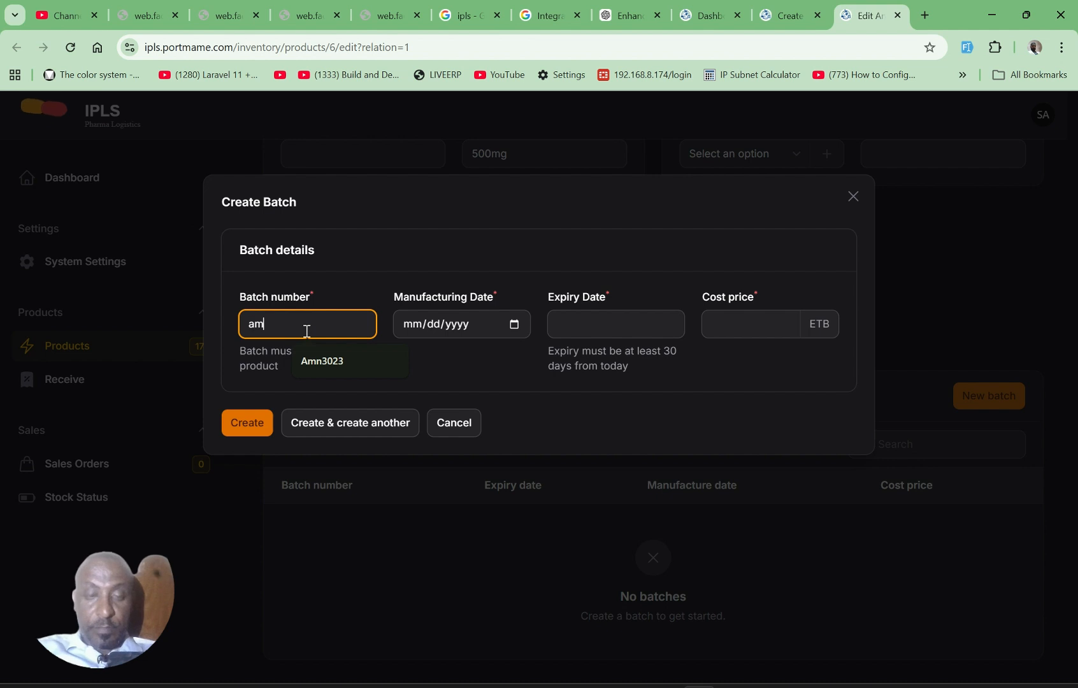
{"action": "left_click", "coordinate": [467, 329]}
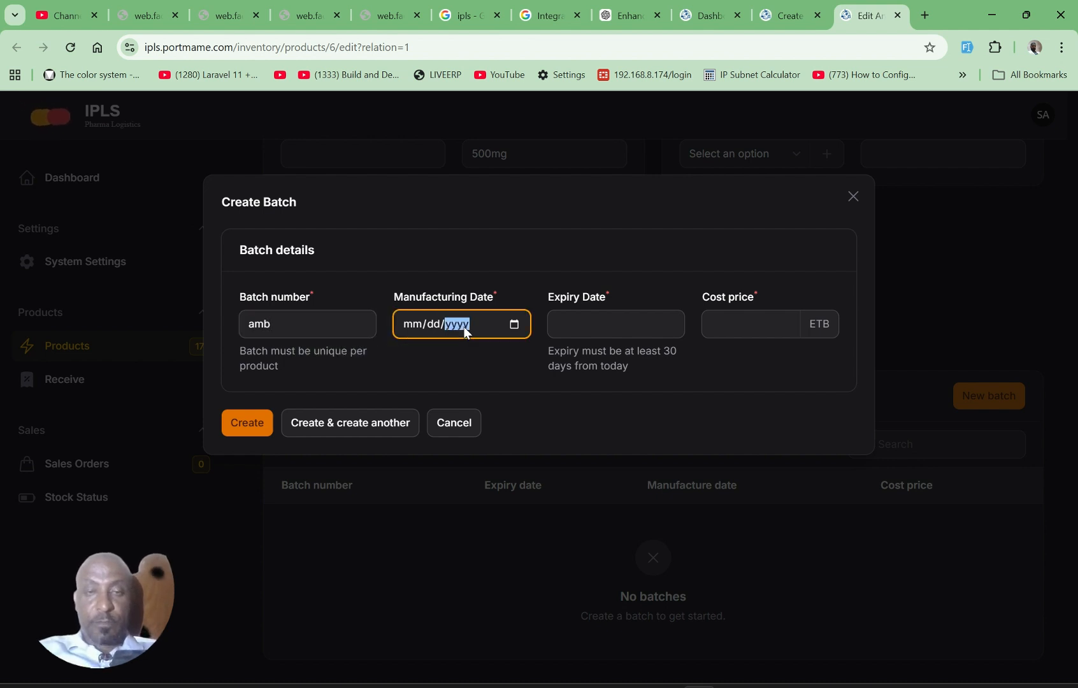
{"action": "left_click", "coordinate": [515, 325]}
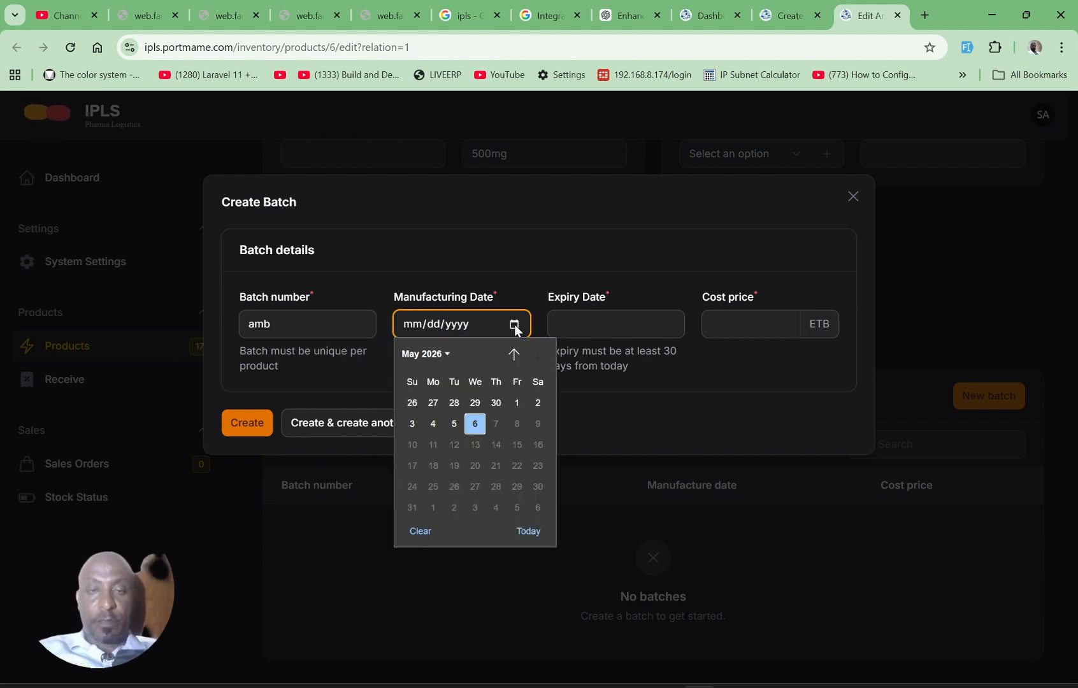
{"action": "left_click", "coordinate": [418, 406]}
Set the amb batch's expiry date to Jul 23, 2026 and cost price to 4 ETB, and create the batch
{"action": "left_click", "coordinate": [620, 315]}
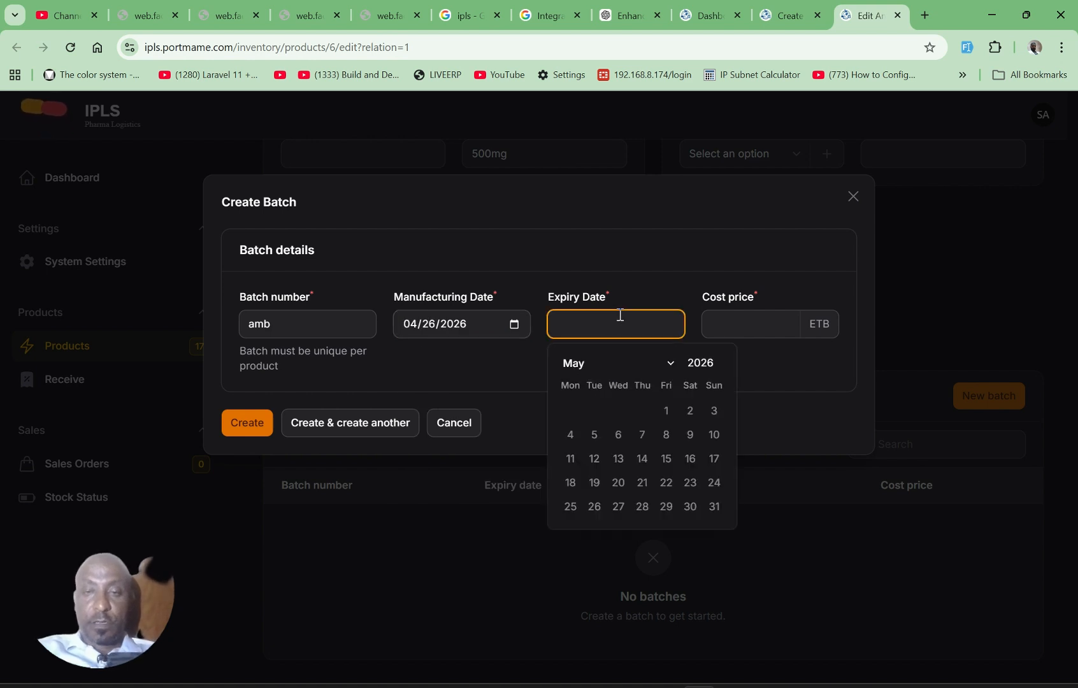
{"action": "left_click", "coordinate": [669, 363]}
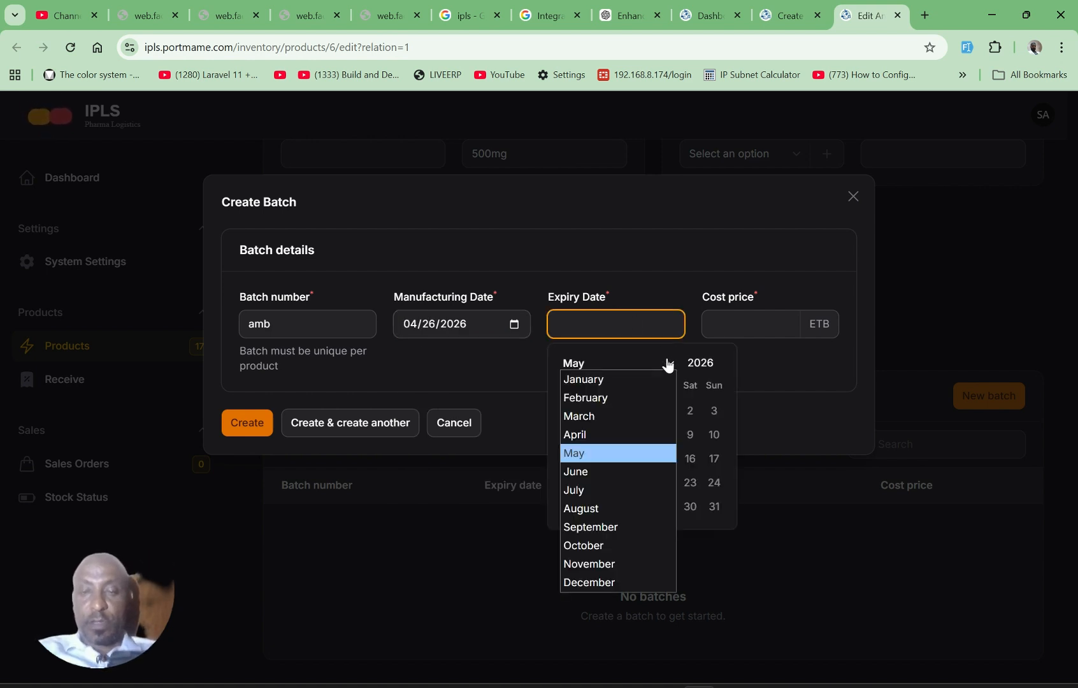
{"action": "left_click", "coordinate": [575, 491]}
{"action": "left_click", "coordinate": [734, 329]}
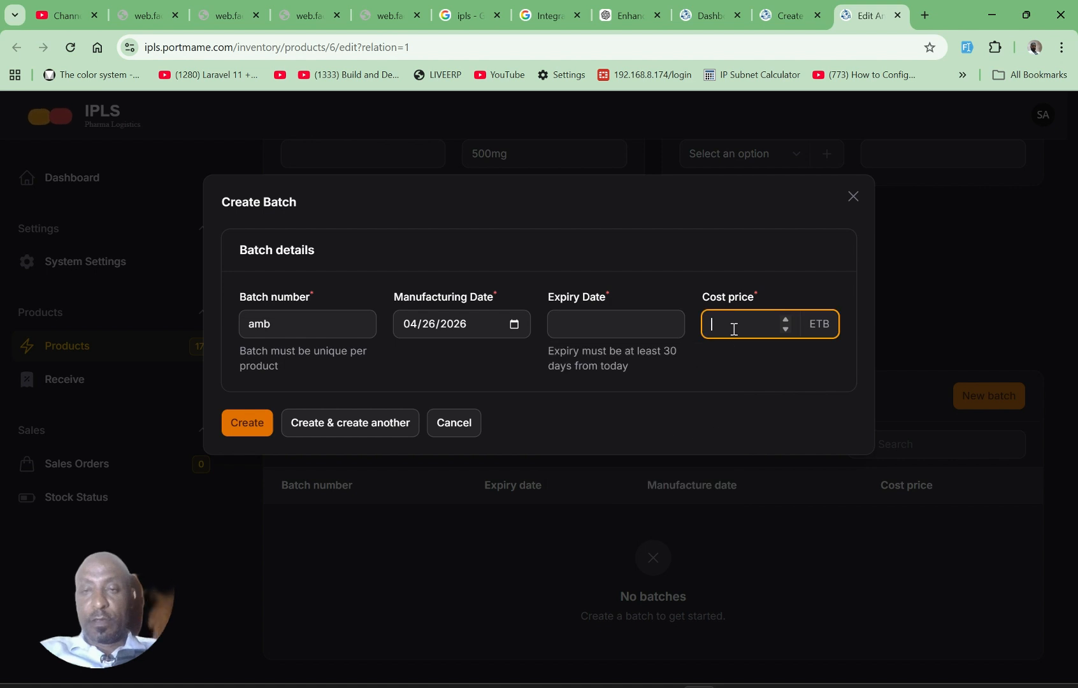
{"action": "left_click", "coordinate": [623, 327]}
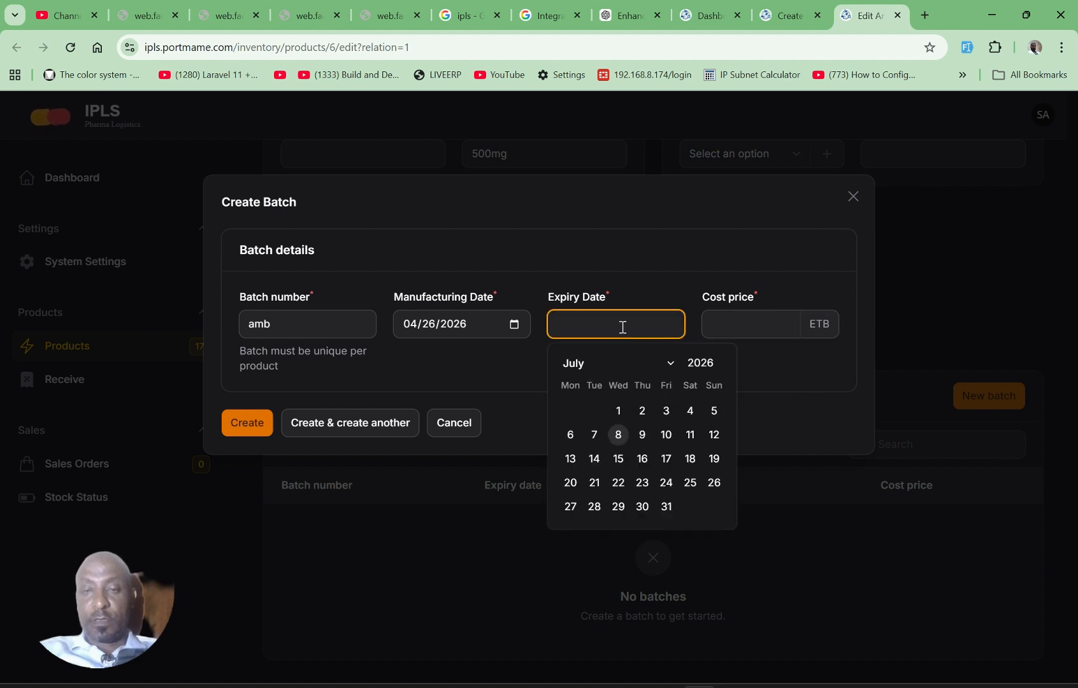
{"action": "left_click", "coordinate": [643, 484]}
{"action": "left_click", "coordinate": [727, 328]}
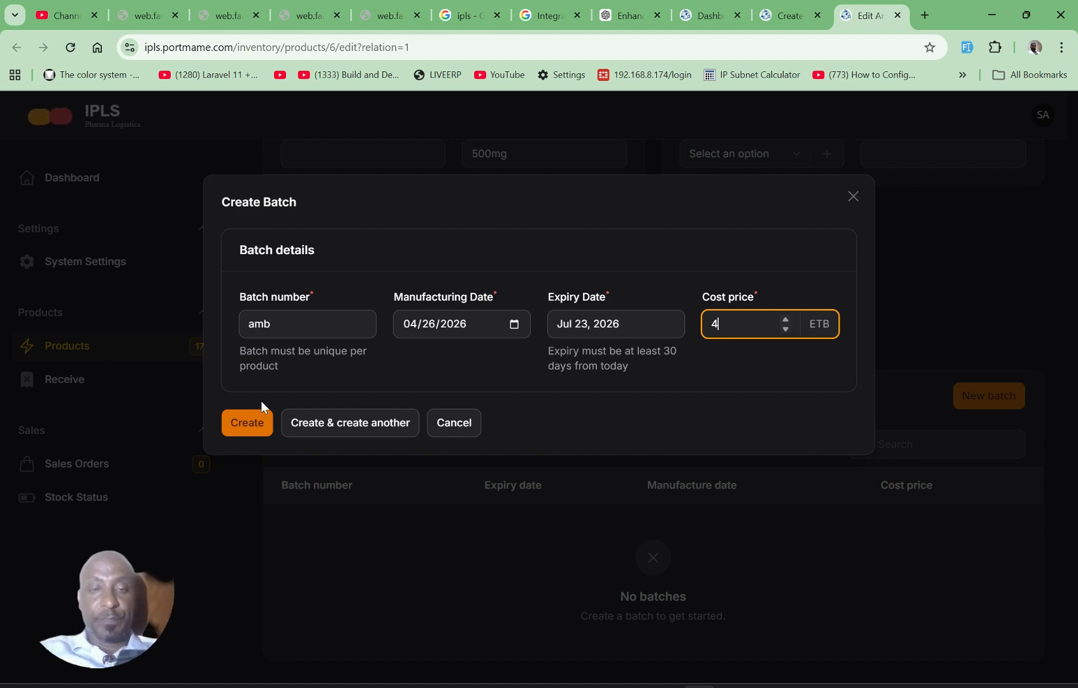
{"action": "left_click", "coordinate": [247, 420]}
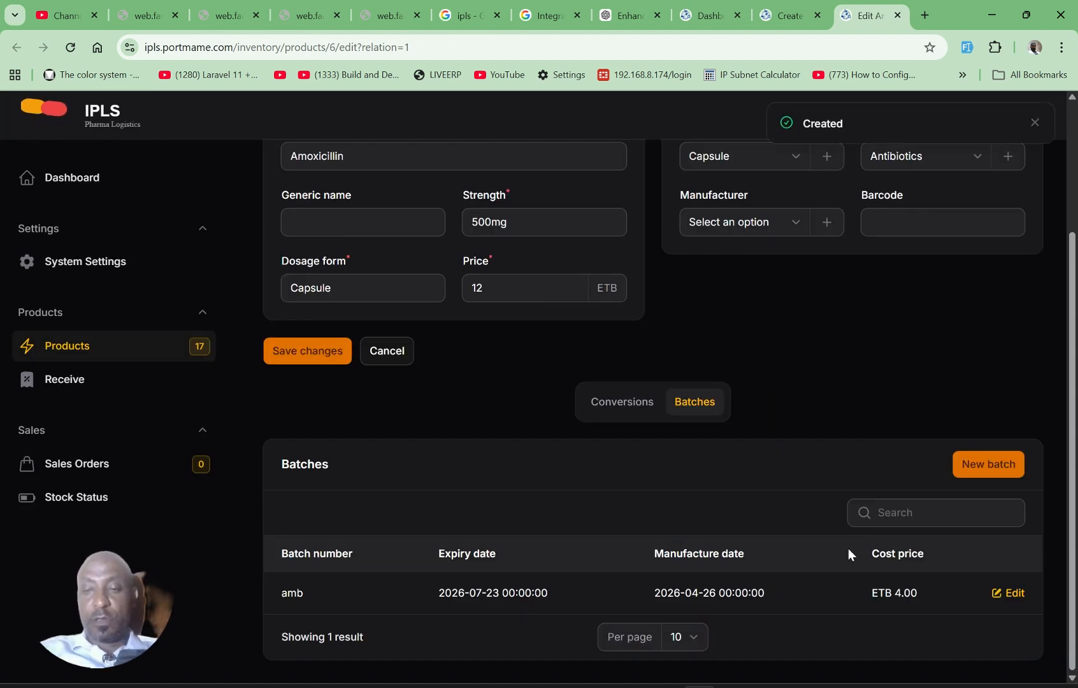
Start a second Amoxicillin batch with batch number amp and manufacturing date 04/27/2026
{"action": "left_click", "coordinate": [1003, 470]}
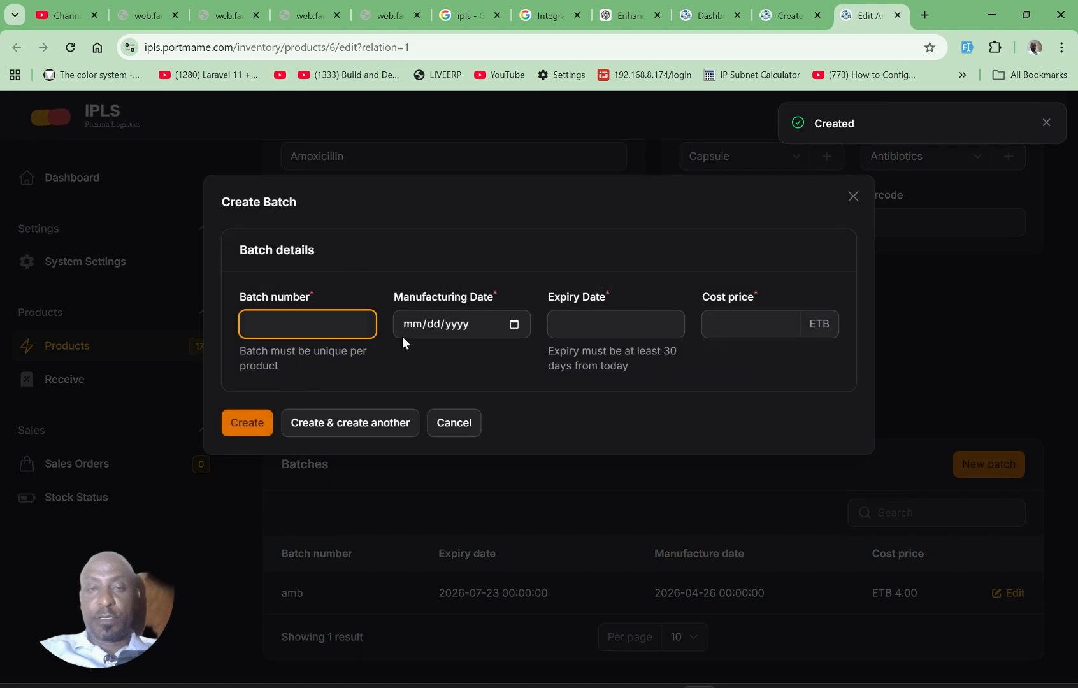
{"action": "left_click", "coordinate": [332, 320]}
{"action": "type", "text": "a"}
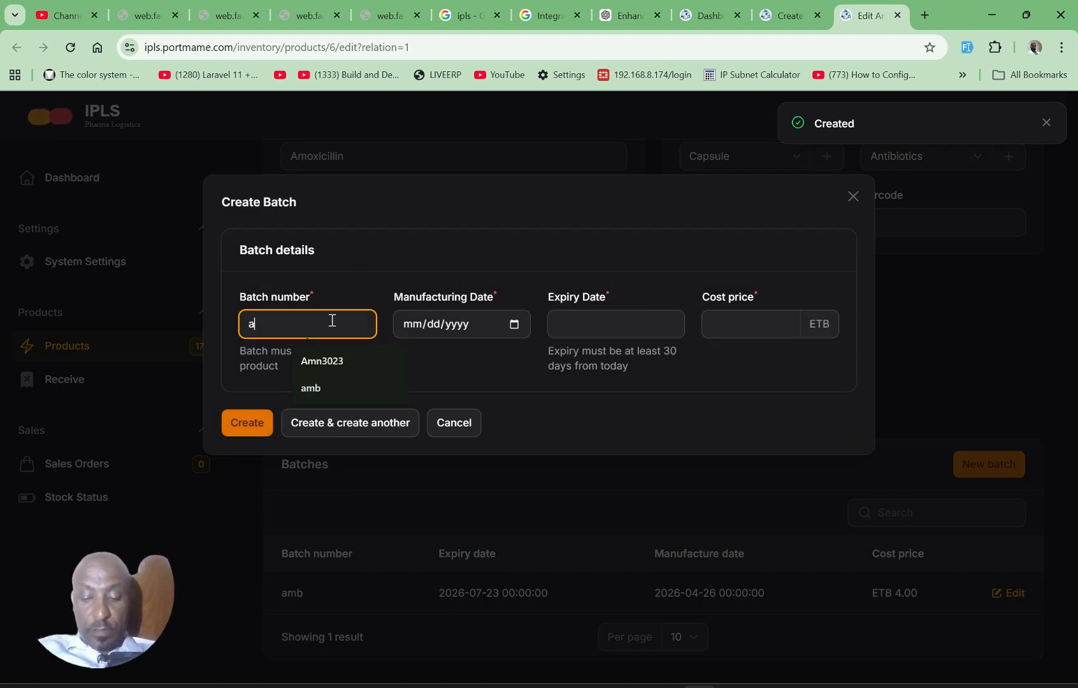
{"action": "type", "text": "mp"}
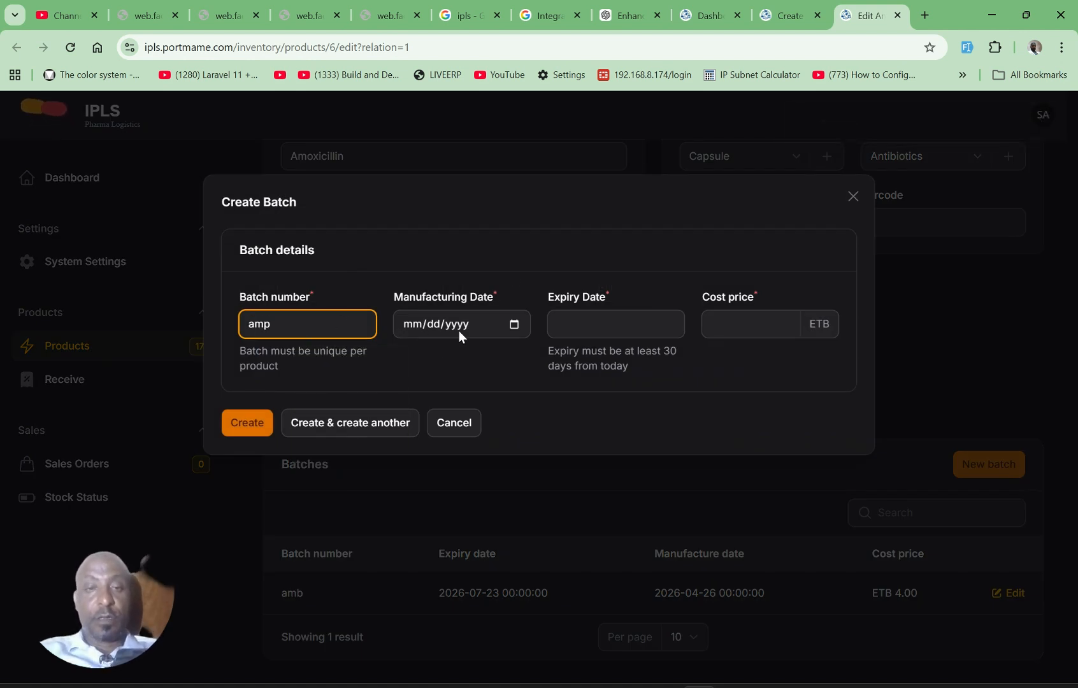
{"action": "left_click", "coordinate": [513, 325]}
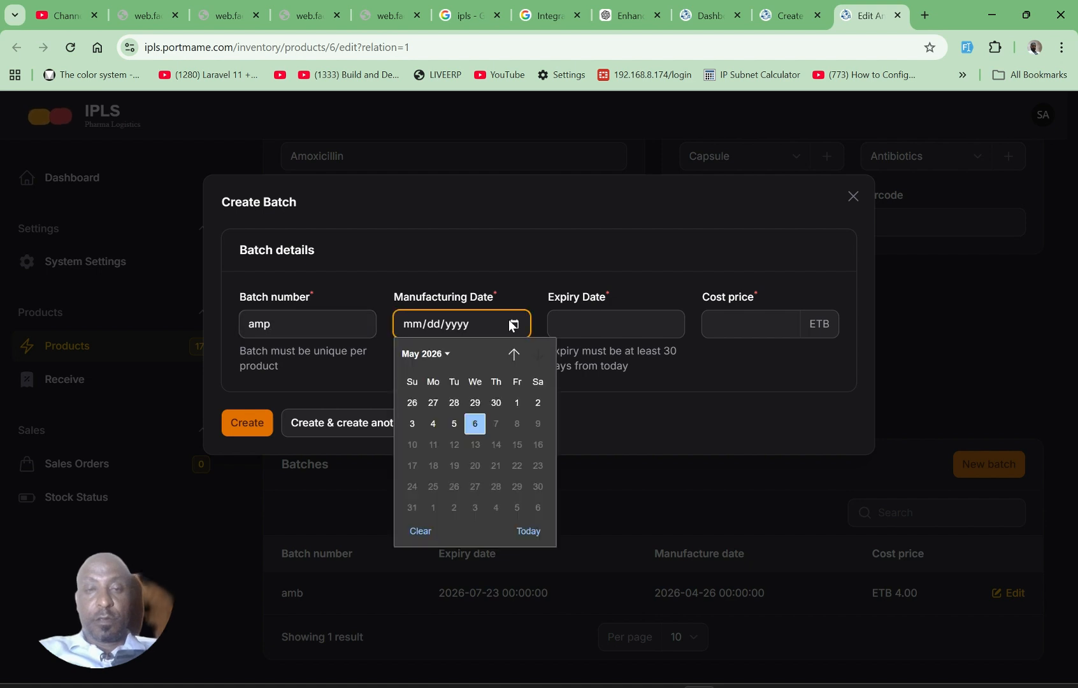
{"action": "left_click", "coordinate": [434, 404]}
Set the amp batch's expiry date to May 20, 2028 and cost price to 6 ETB, and create the batch
{"action": "left_click", "coordinate": [601, 330]}
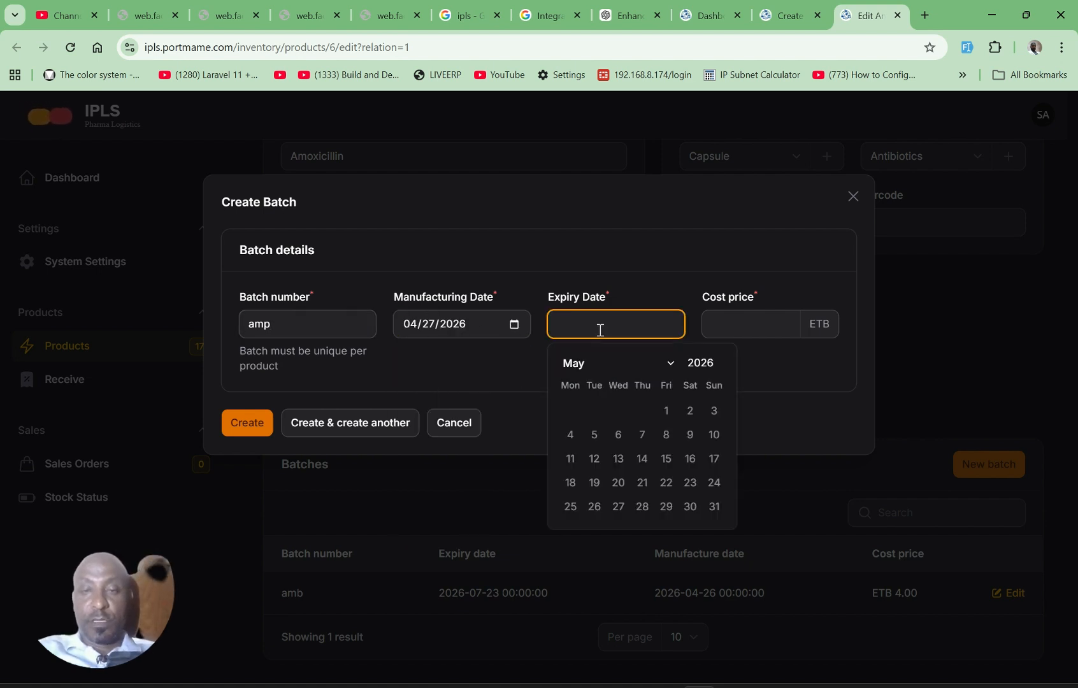
{"action": "left_click", "coordinate": [713, 364]}
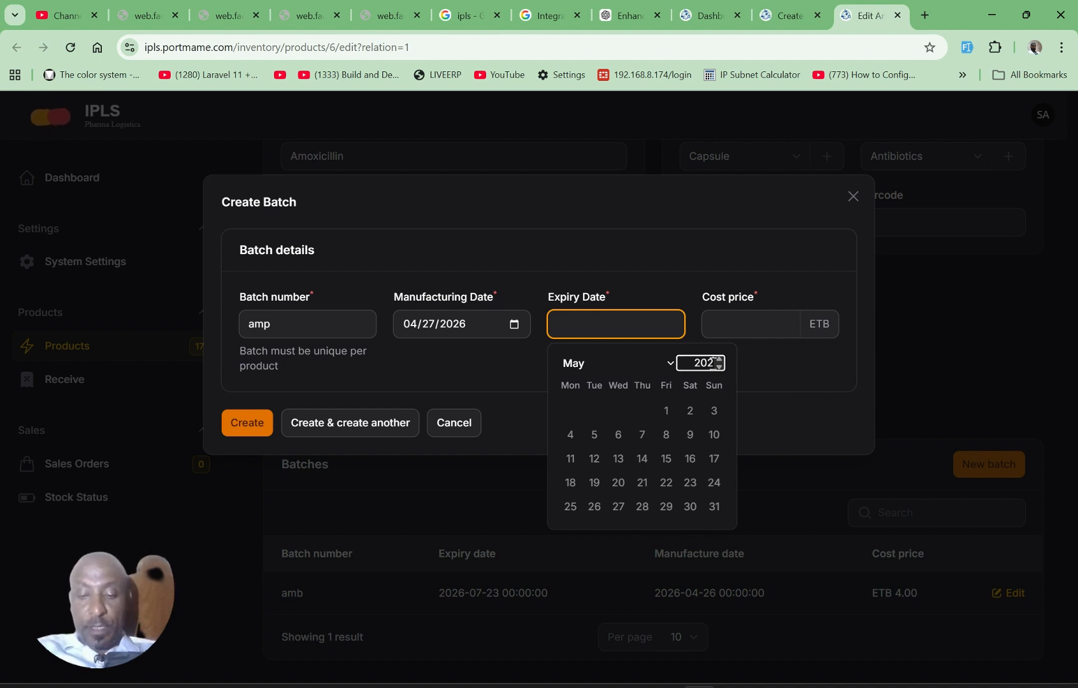
{"action": "type", "text": "8"}
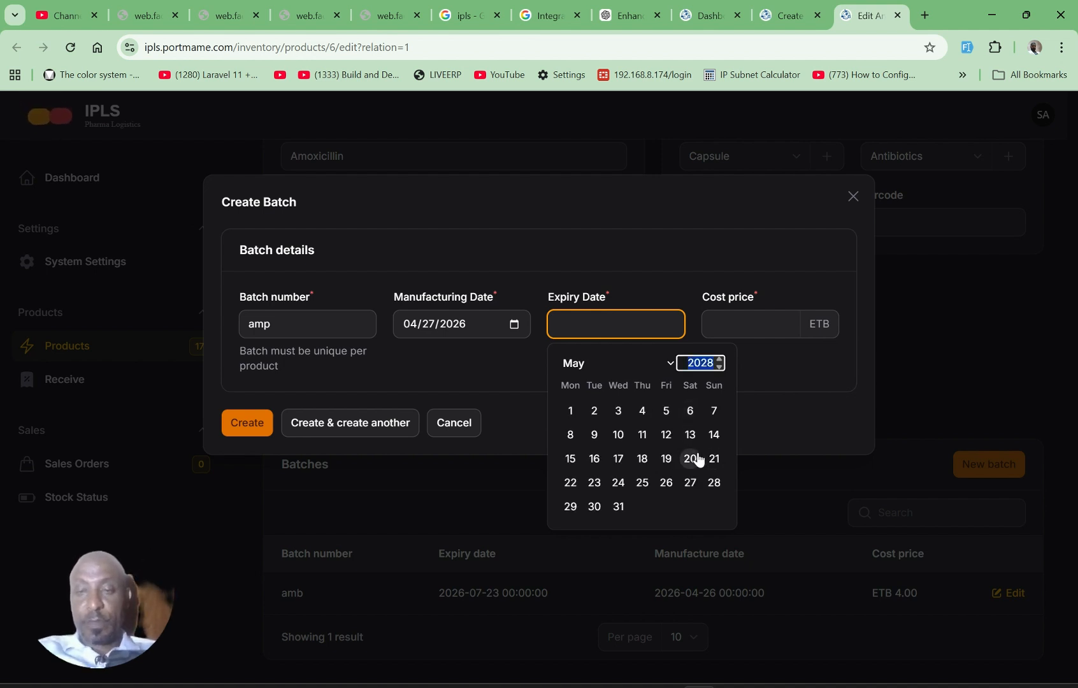
{"action": "left_click", "coordinate": [699, 460]}
{"action": "left_click", "coordinate": [729, 336]}
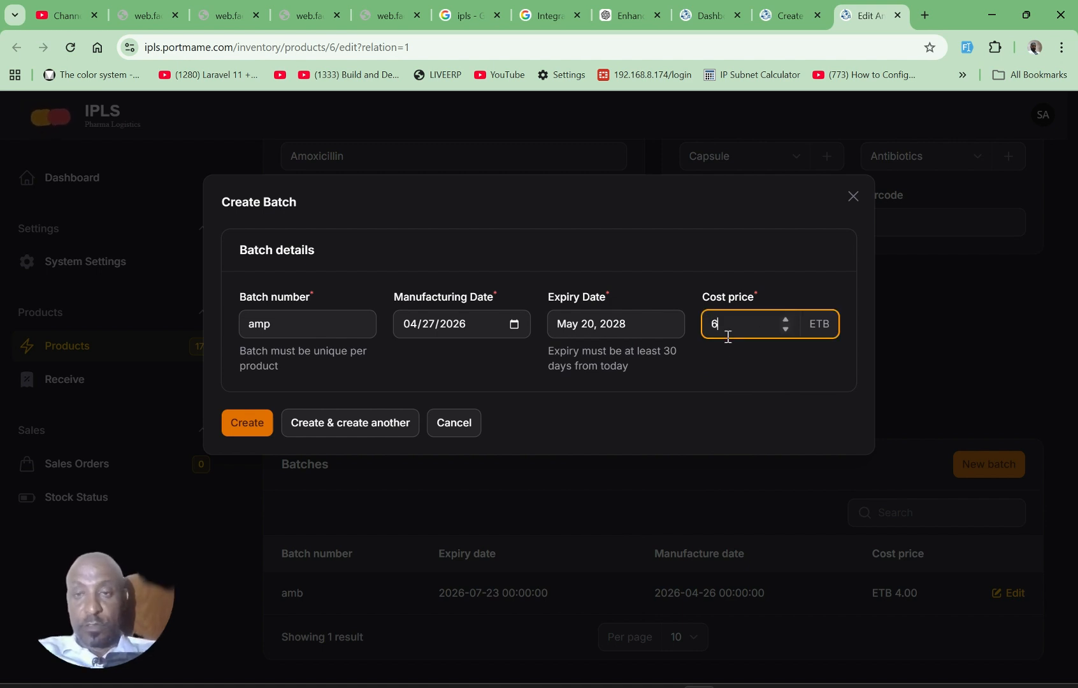
{"action": "left_click", "coordinate": [250, 426]}
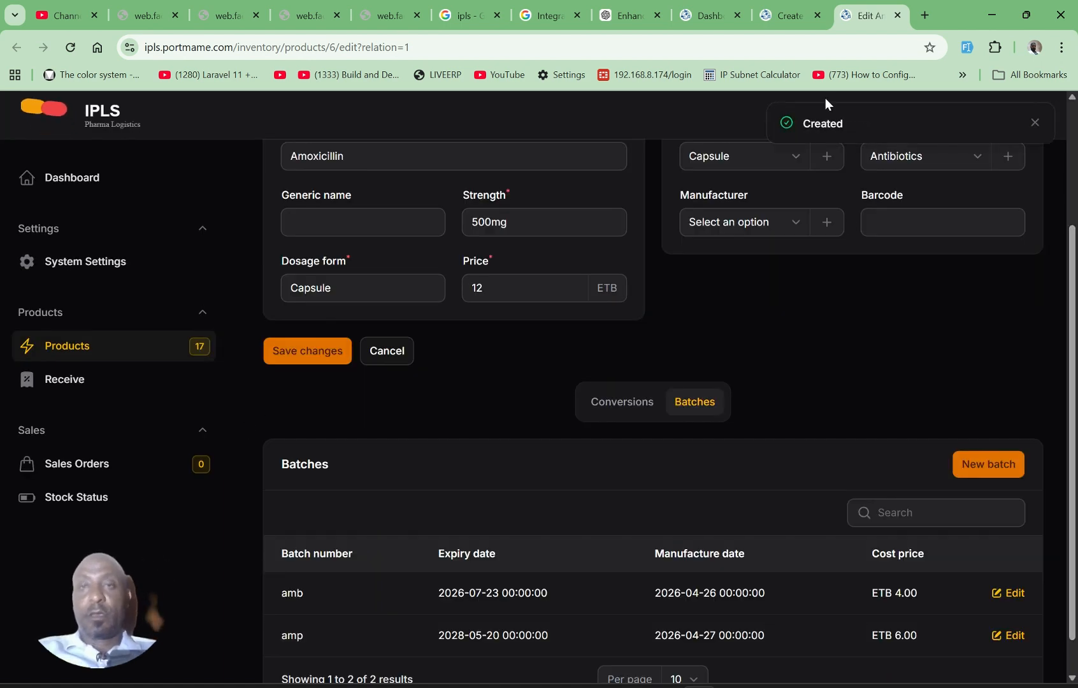
Return to the goods receipt being created, search the Amoxicillin item's batches for "Am" and choose amb
{"action": "left_click", "coordinate": [777, 16]}
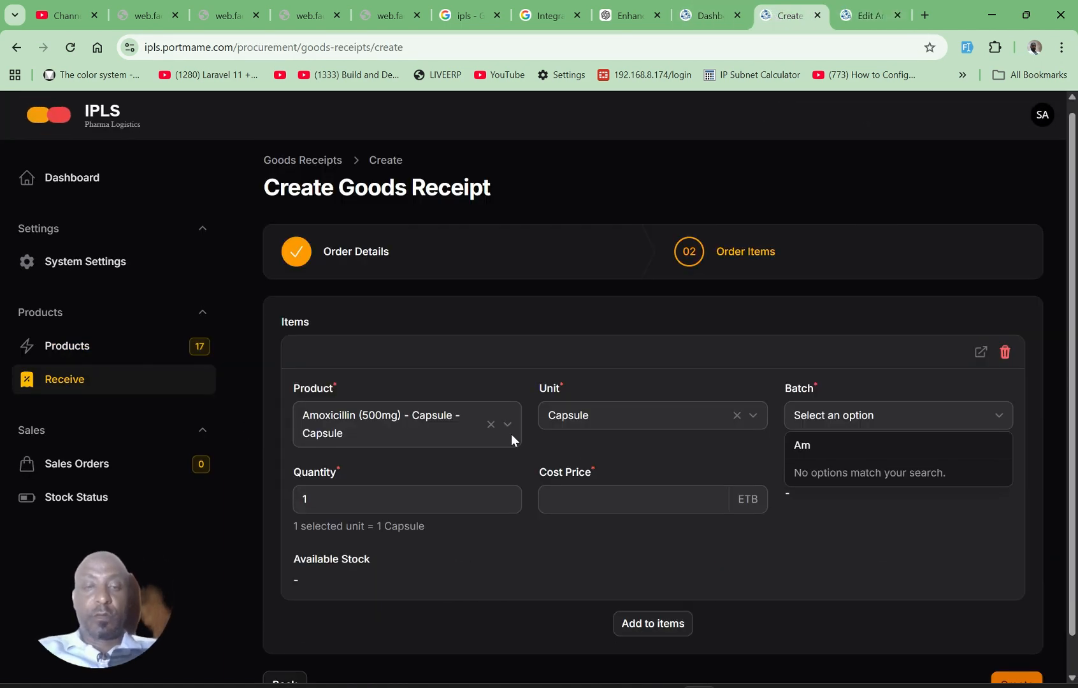
{"action": "left_click", "coordinate": [915, 416]}
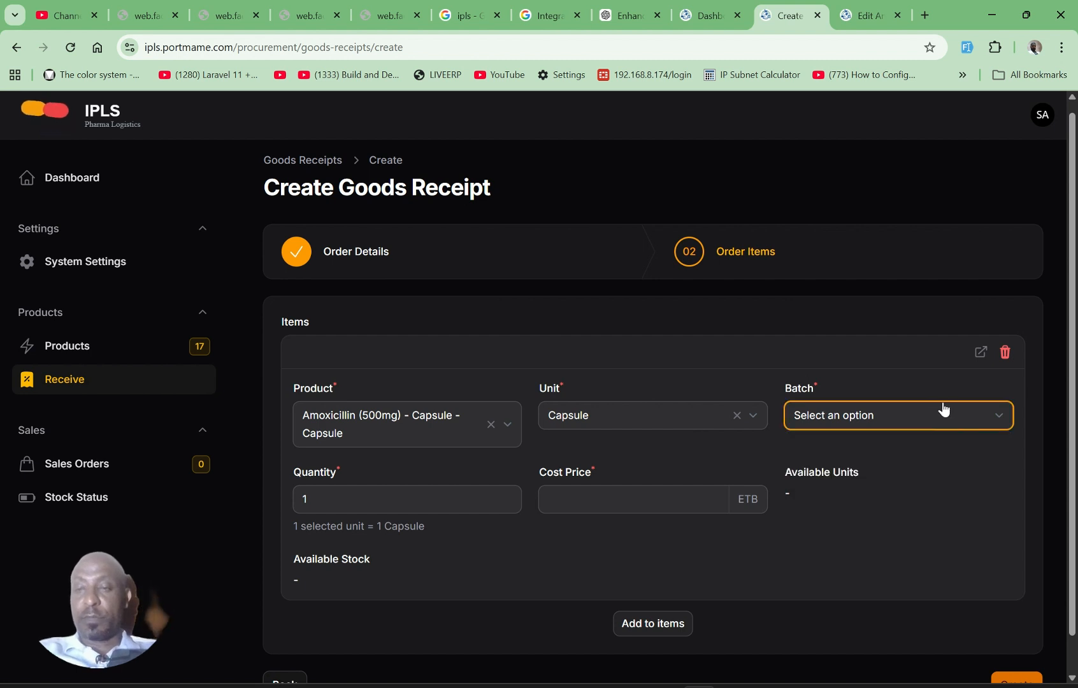
{"action": "left_click", "coordinate": [960, 417]}
{"action": "type", "text": "Am"}
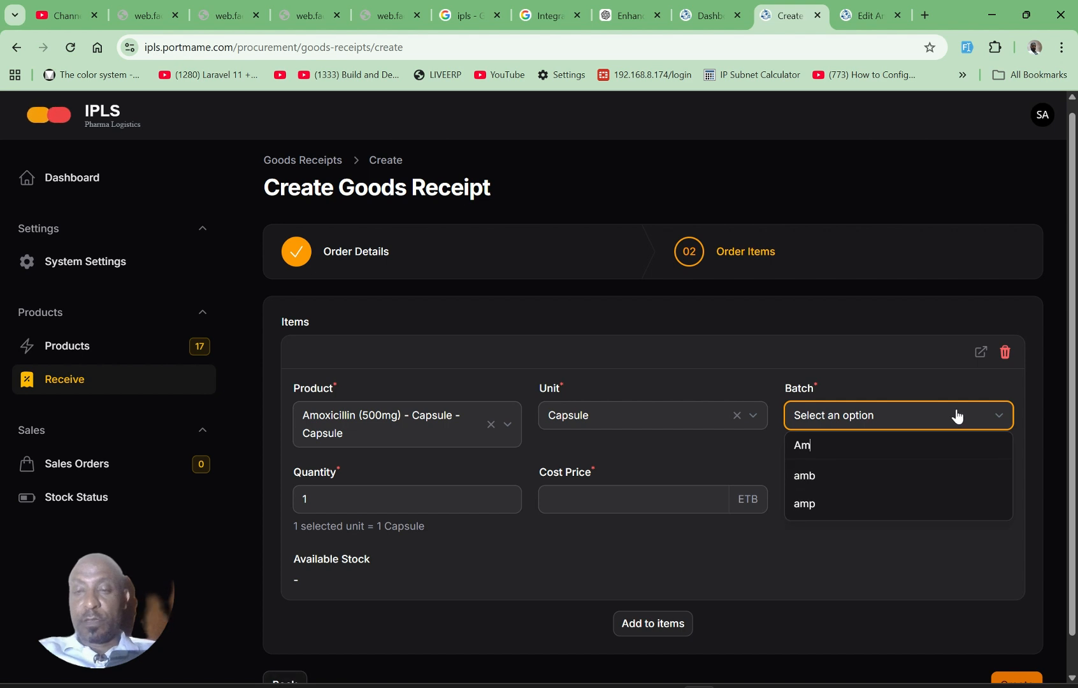
{"action": "left_click", "coordinate": [817, 476]}
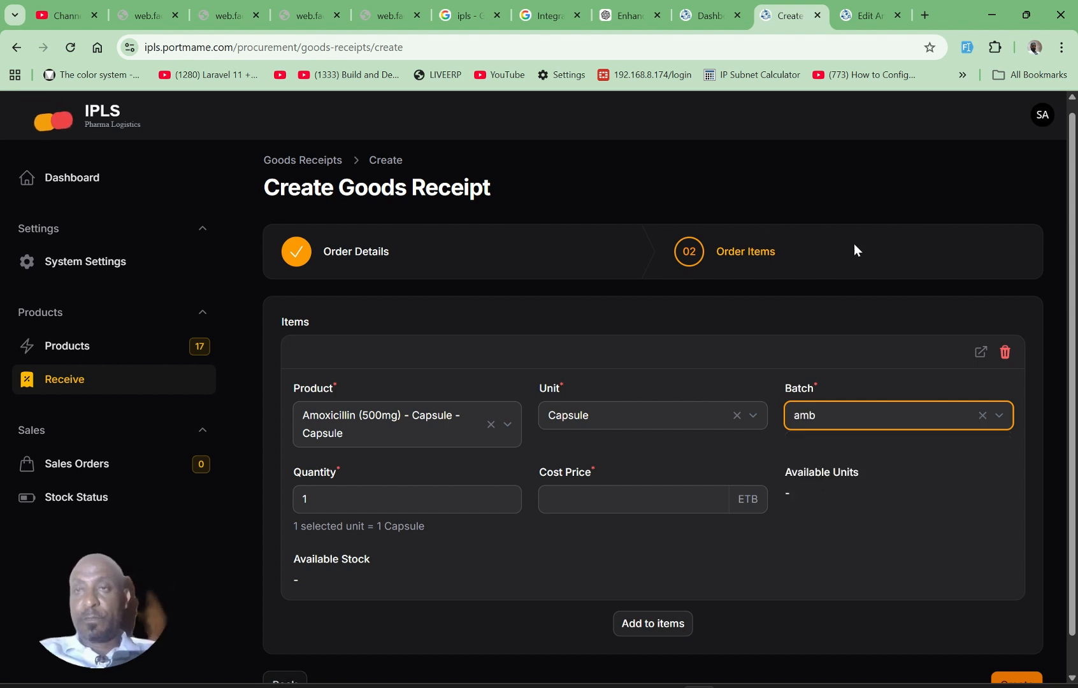
Check the Amoxicillin product's batch list, then return to the goods receipt and set the item's unit to Carton (10000)
{"action": "left_click", "coordinate": [867, 19]}
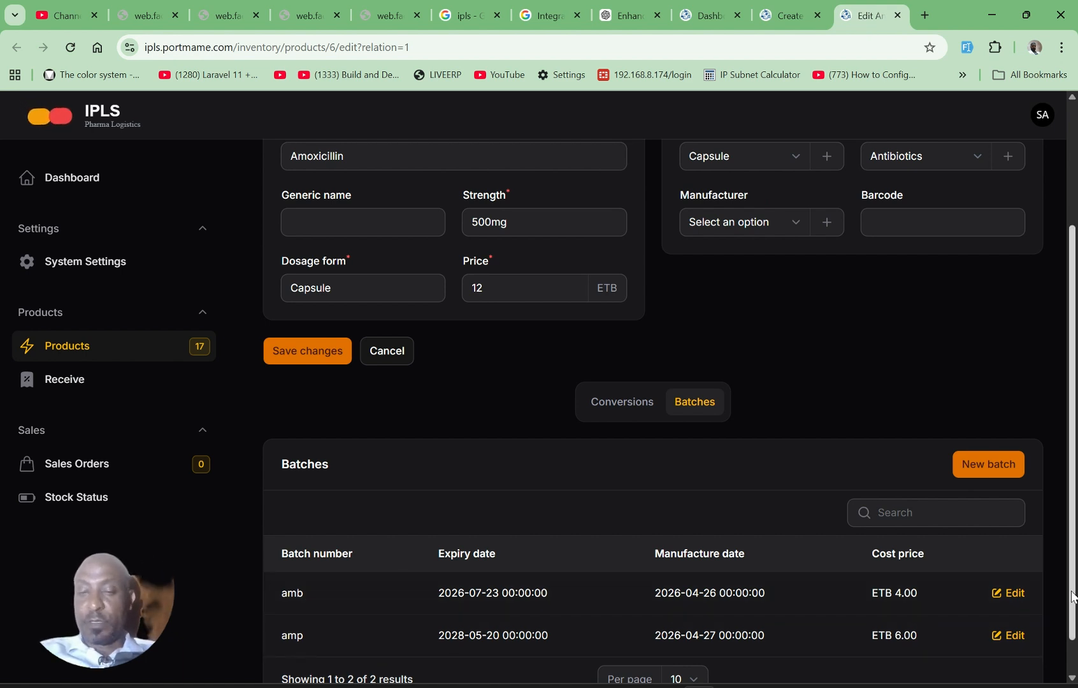
{"action": "scroll", "coordinate": [1074, 597], "scroll_direction": "down", "scroll_amount": 2}
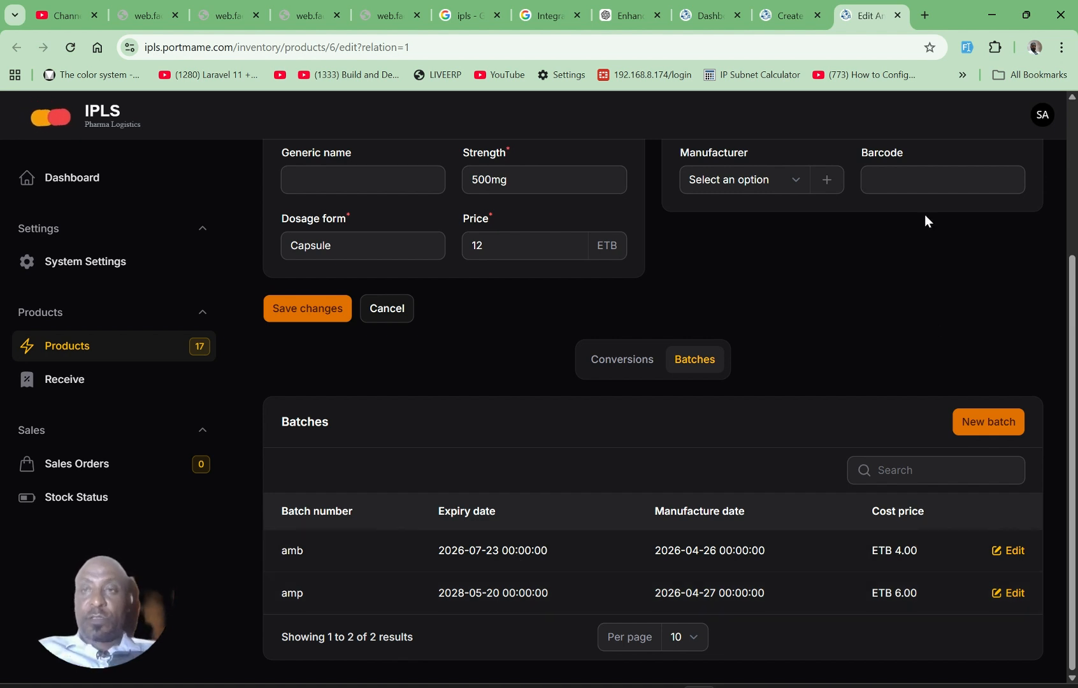
{"action": "left_click", "coordinate": [783, 16]}
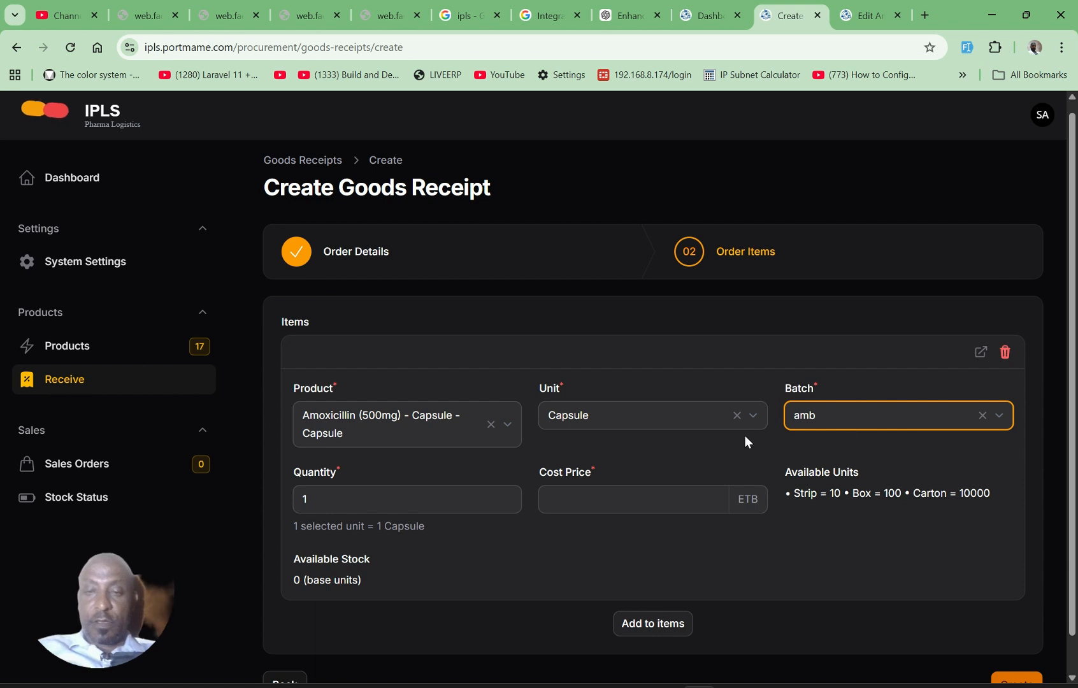
{"action": "left_click", "coordinate": [387, 502]}
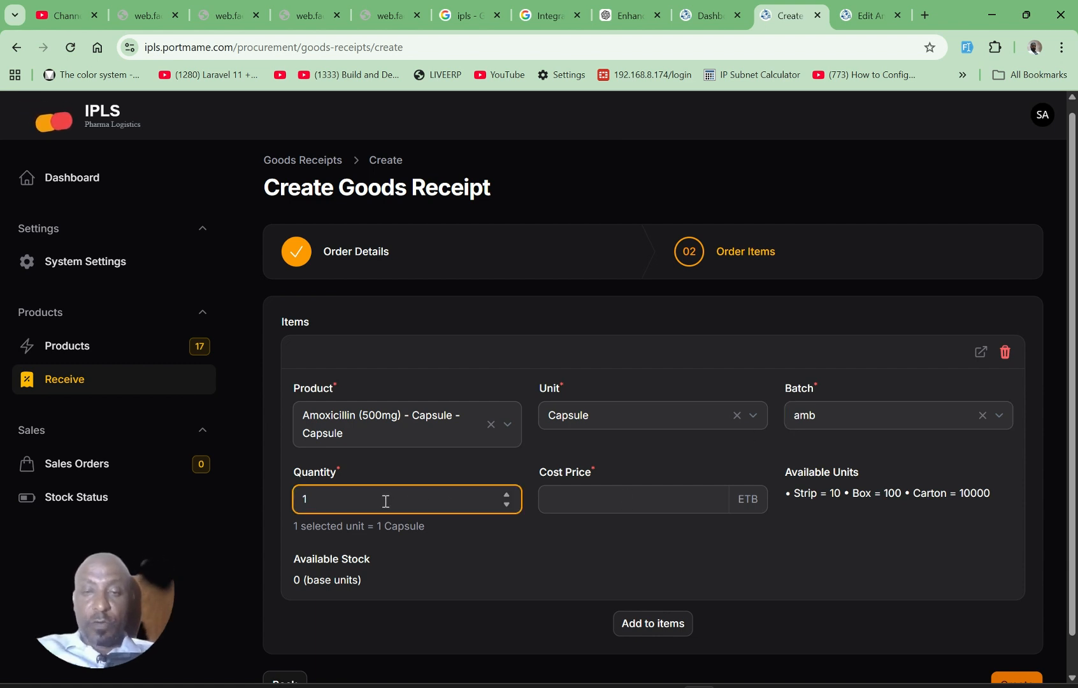
{"action": "left_click", "coordinate": [755, 418]}
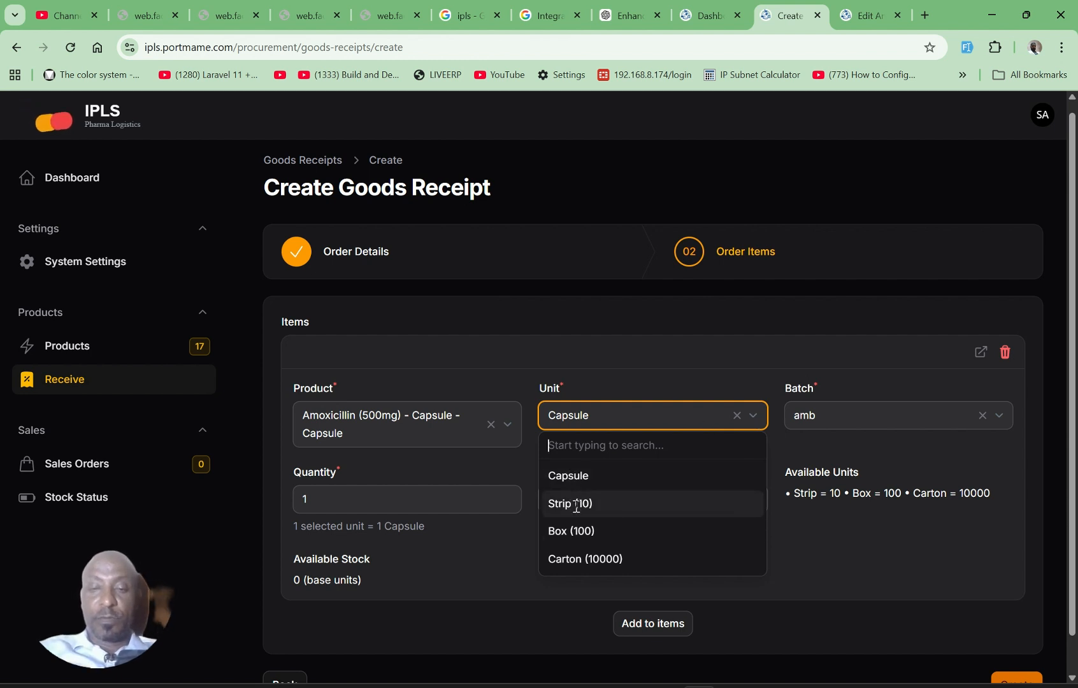
{"action": "left_click", "coordinate": [613, 558]}
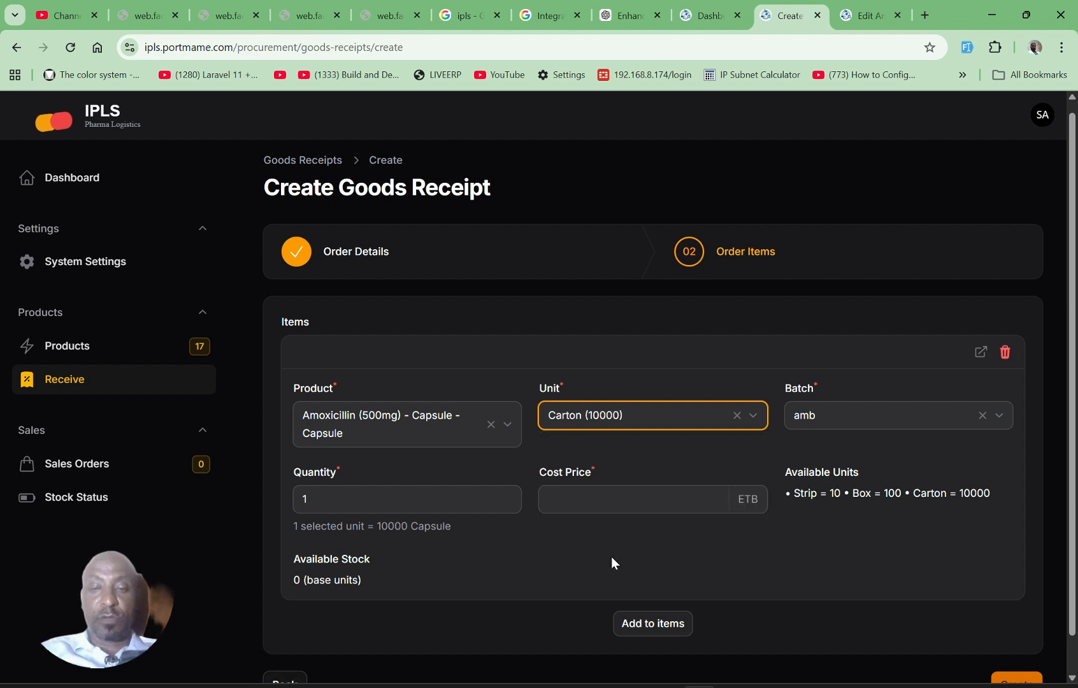
Set the Amoxicillin item's quantity to 20 and its cost price to 5 ETB
{"action": "left_click", "coordinate": [330, 500]}
{"action": "type", "text": "0"}
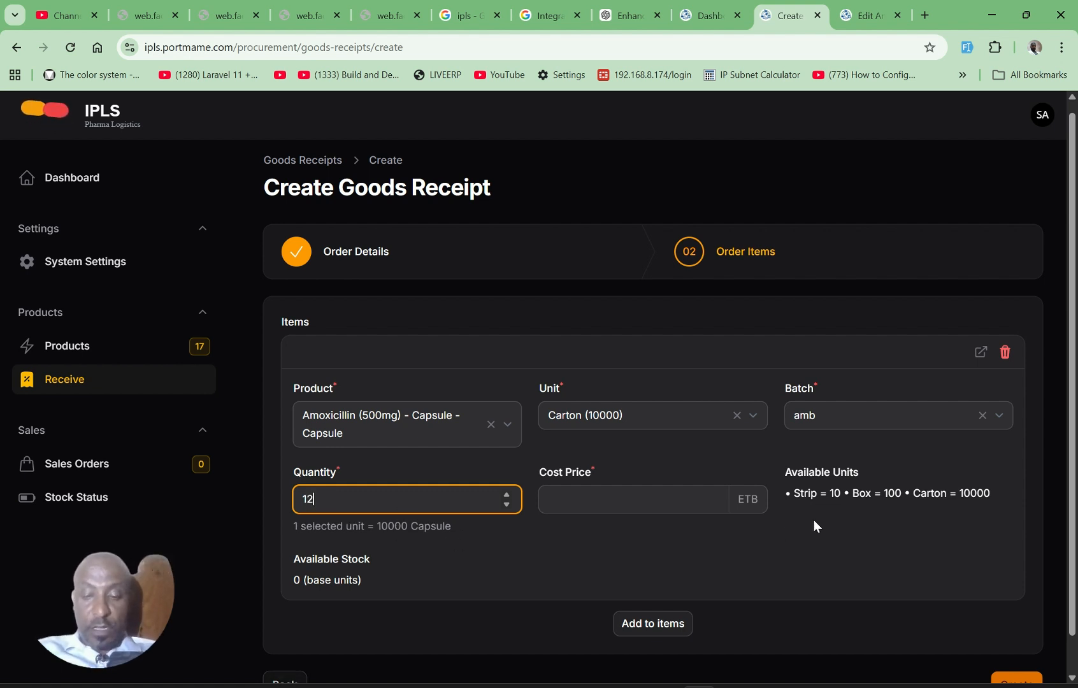
{"action": "key", "text": "BackSpace"}
{"action": "type", "text": "2"}
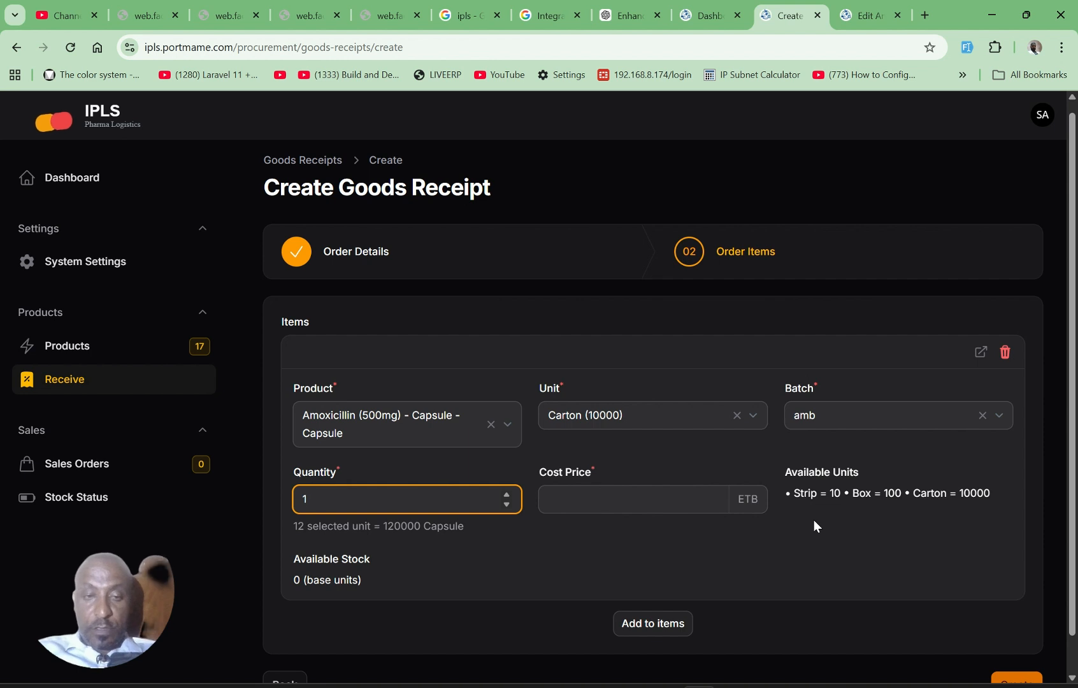
{"action": "key", "text": "BackSpace"}
{"action": "type", "text": "2"}
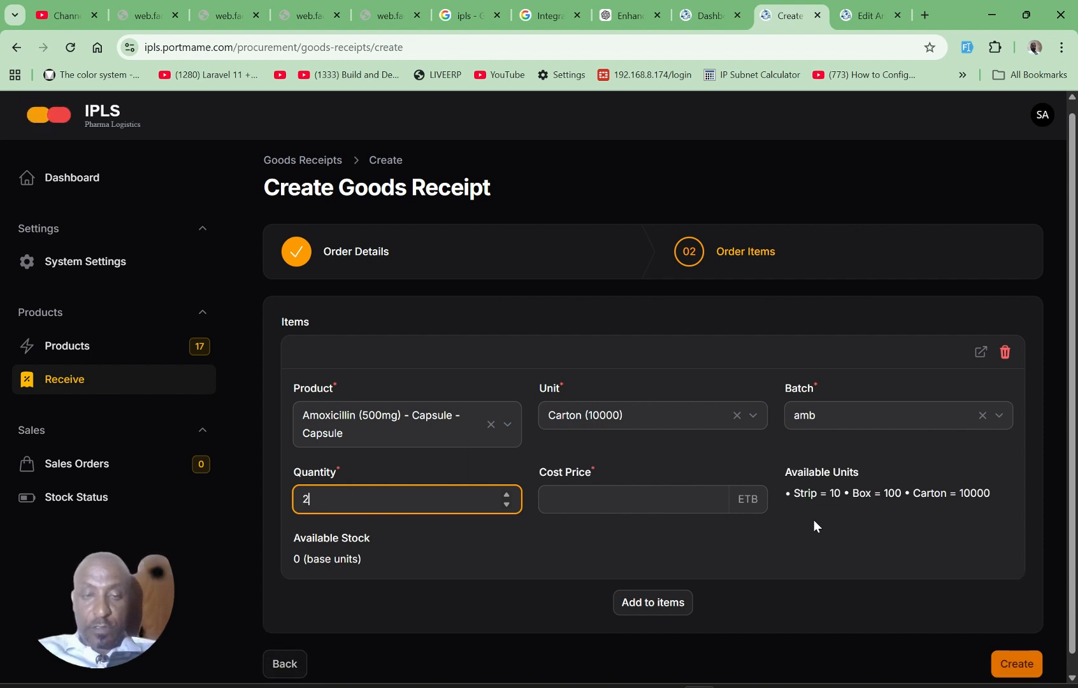
{"action": "type", "text": "0"}
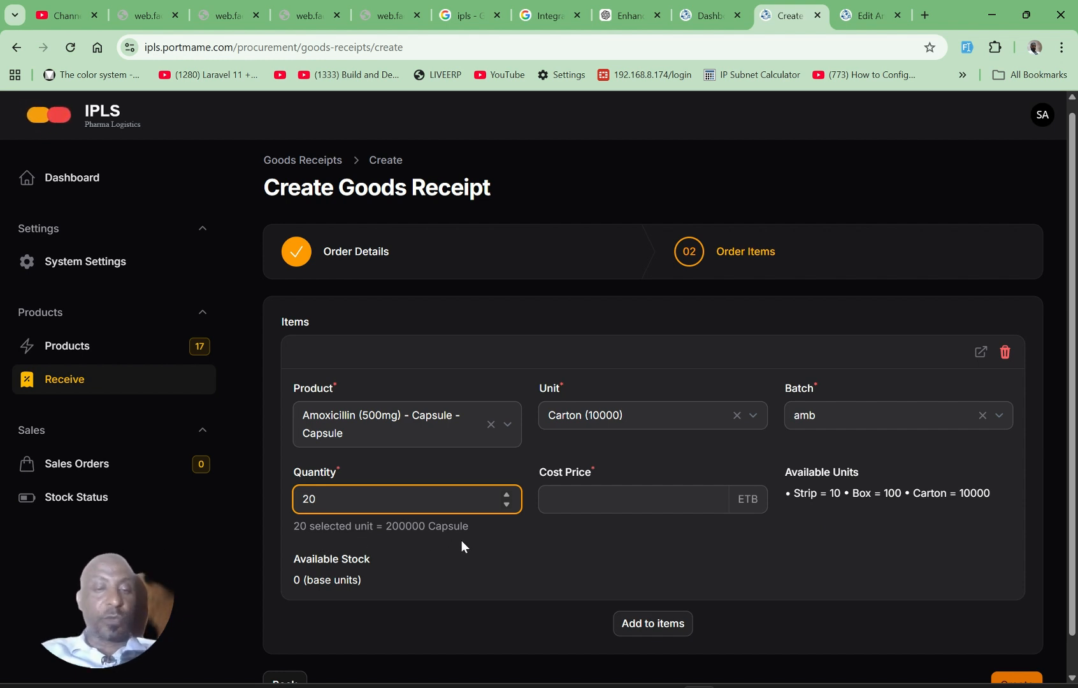
{"action": "left_click", "coordinate": [600, 498]}
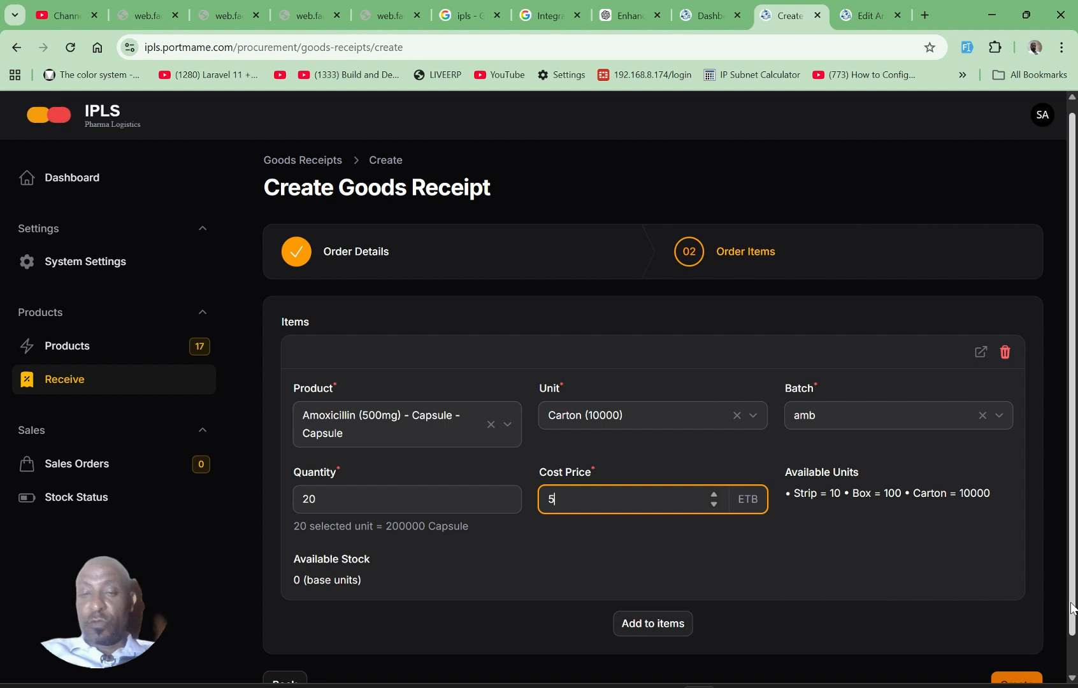
Add a second item to the receipt, search products for "Ce" and choose Ceftriaxone (1gr) - Injectable - Ampule
{"action": "scroll", "coordinate": [1062, 590], "scroll_direction": "down", "scroll_amount": 1}
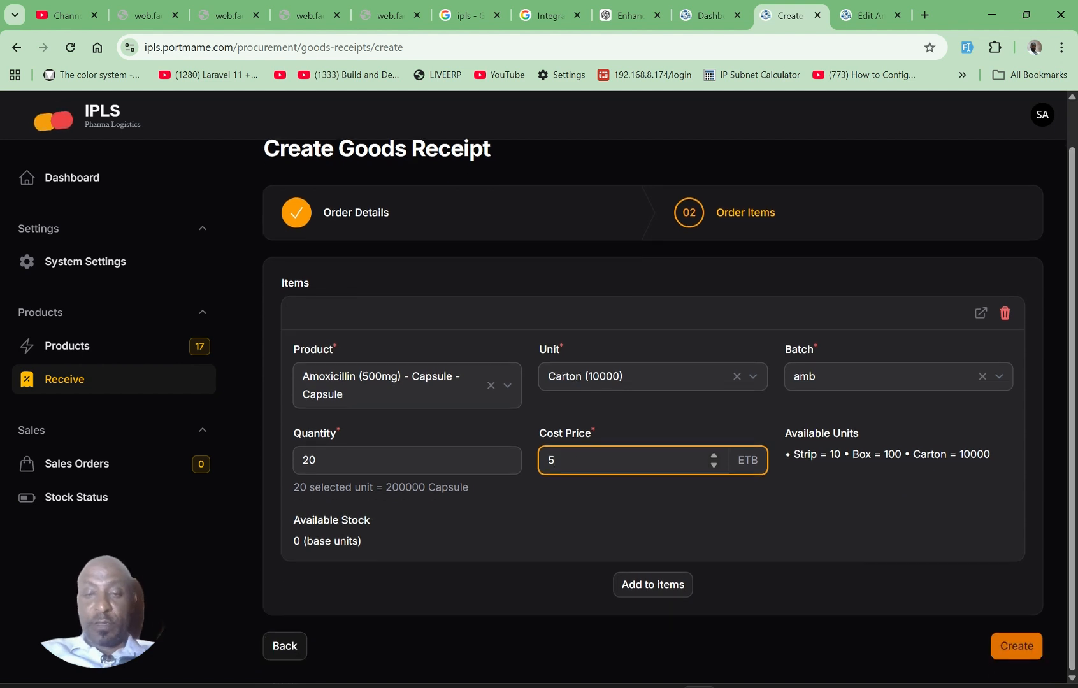
{"action": "left_click", "coordinate": [657, 586]}
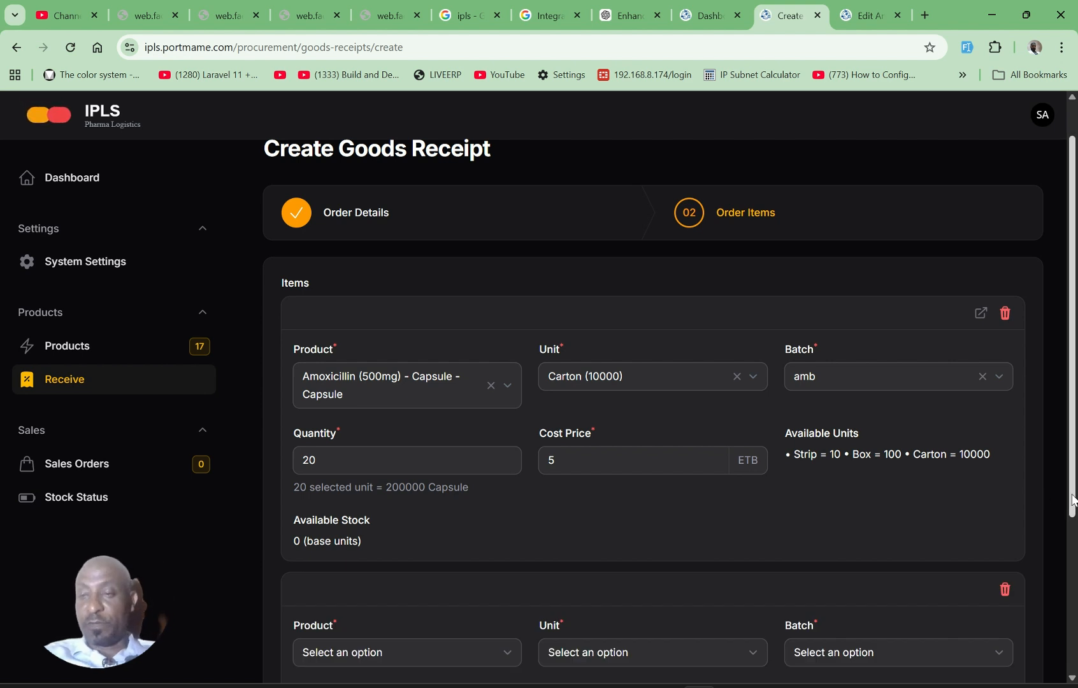
{"action": "left_click_drag", "start_coordinate": [1075, 500], "coordinate": [1074, 653]}
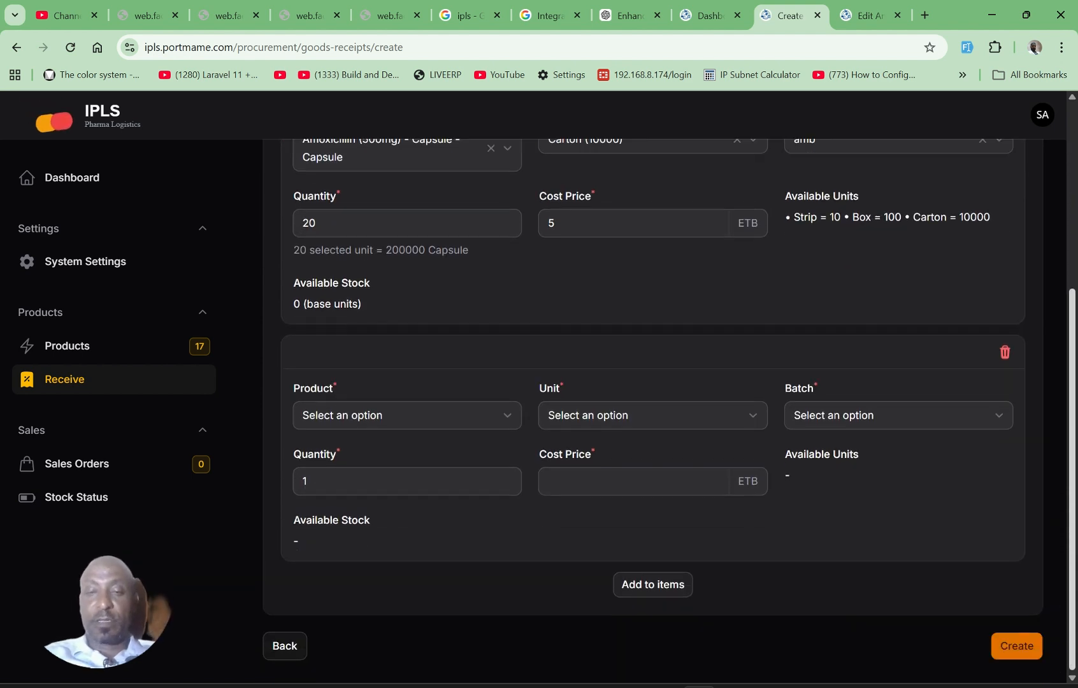
{"action": "left_click", "coordinate": [481, 416]}
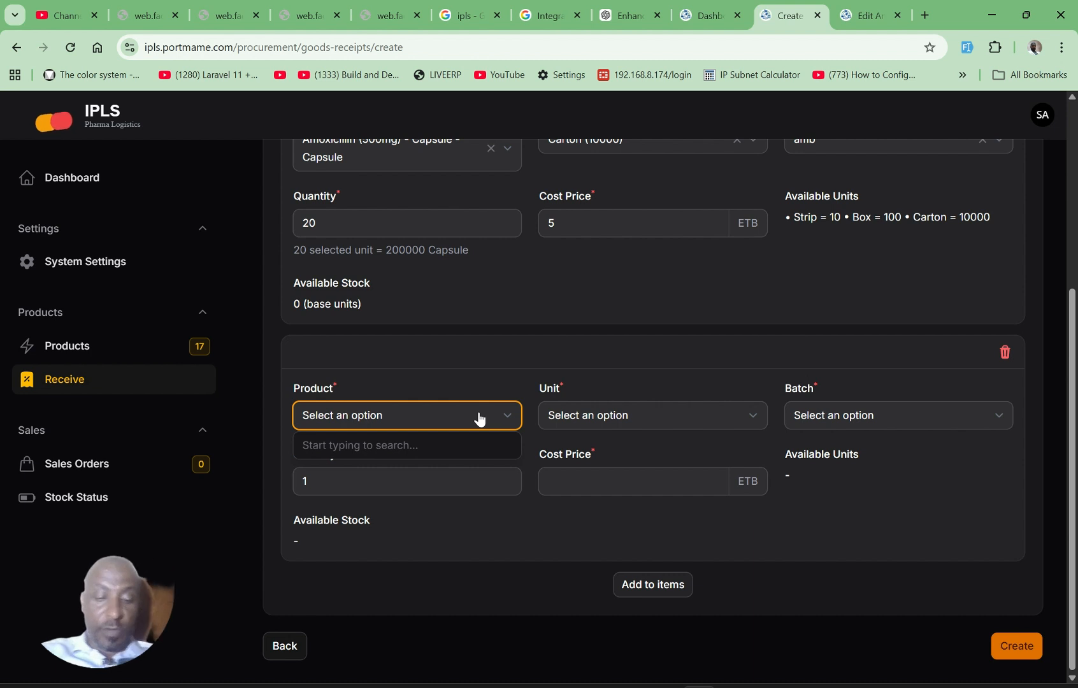
{"action": "type", "text": "Ce"}
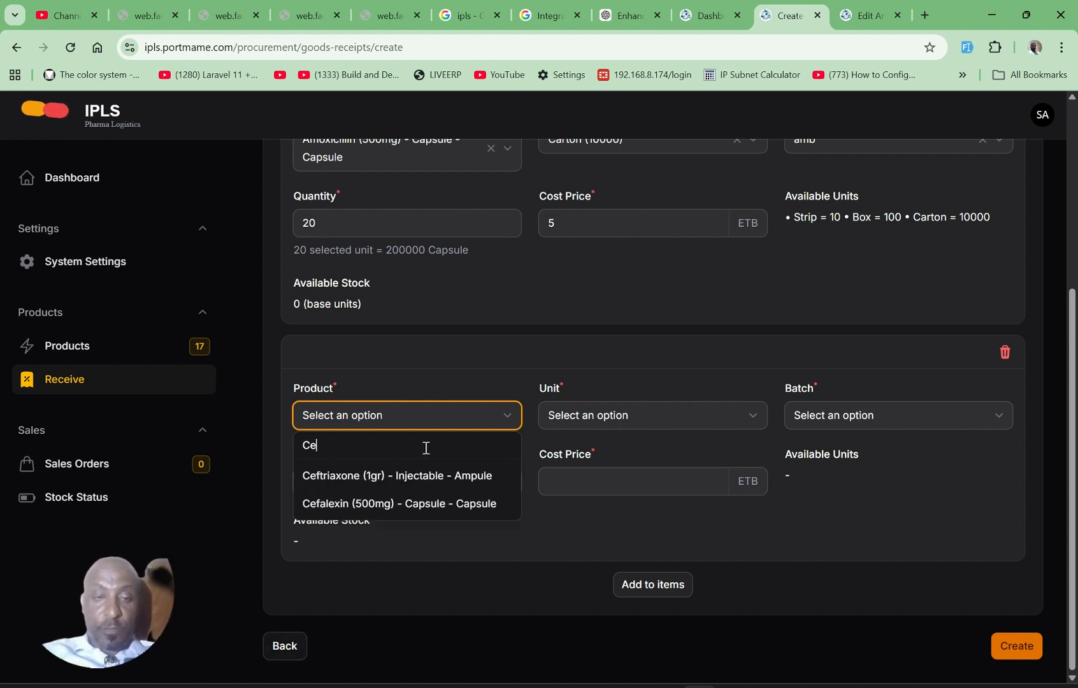
{"action": "left_click", "coordinate": [385, 476]}
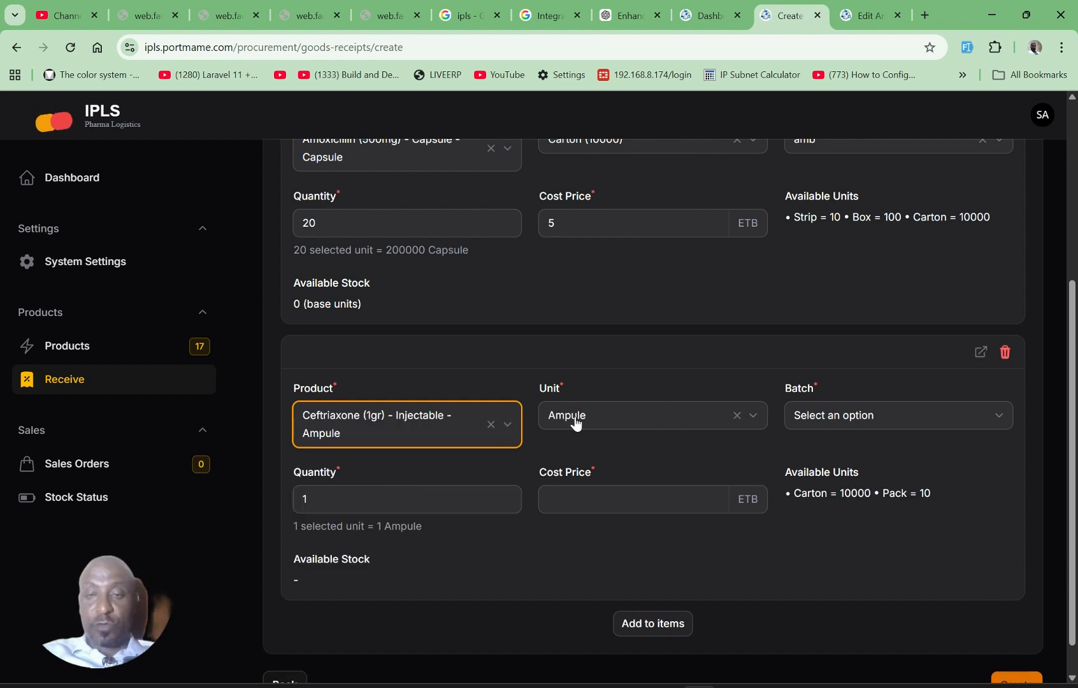
Set the second item's unit to Carton (10000) and its batch to Cef01
{"action": "left_click", "coordinate": [755, 424]}
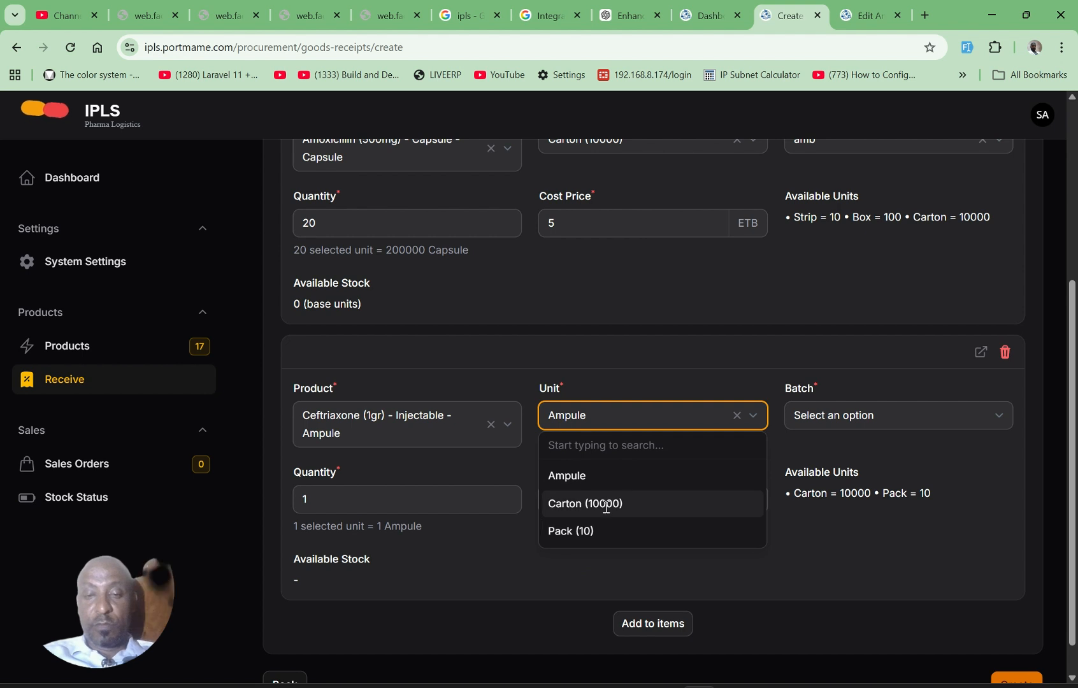
{"action": "left_click", "coordinate": [606, 505]}
{"action": "left_click", "coordinate": [852, 429]}
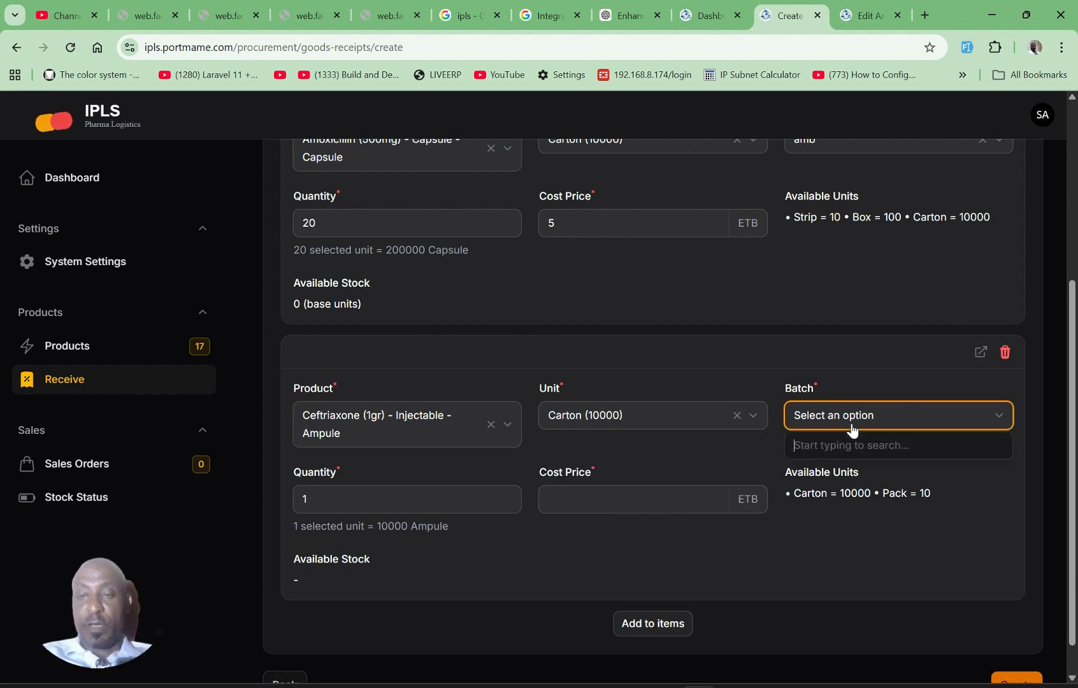
{"action": "type", "text": "Ce"}
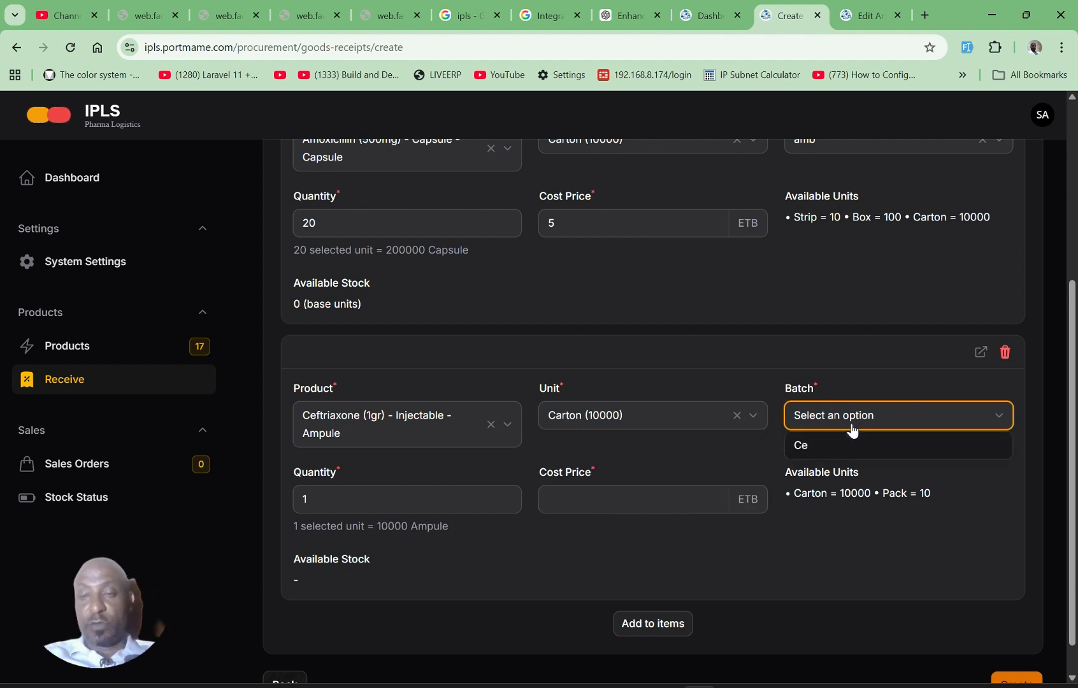
{"action": "type", "text": "f"}
{"action": "left_click", "coordinate": [813, 474]}
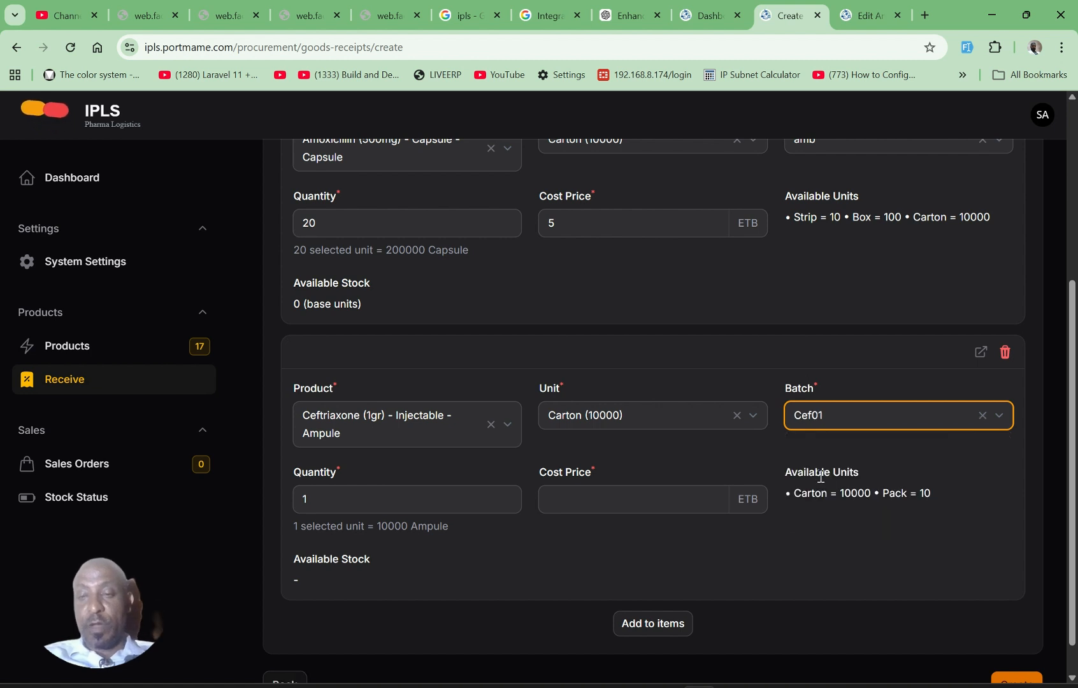
Set the Cef01 item's quantity to 4 and its cost price to 87 ETB
{"action": "left_click", "coordinate": [362, 503]}
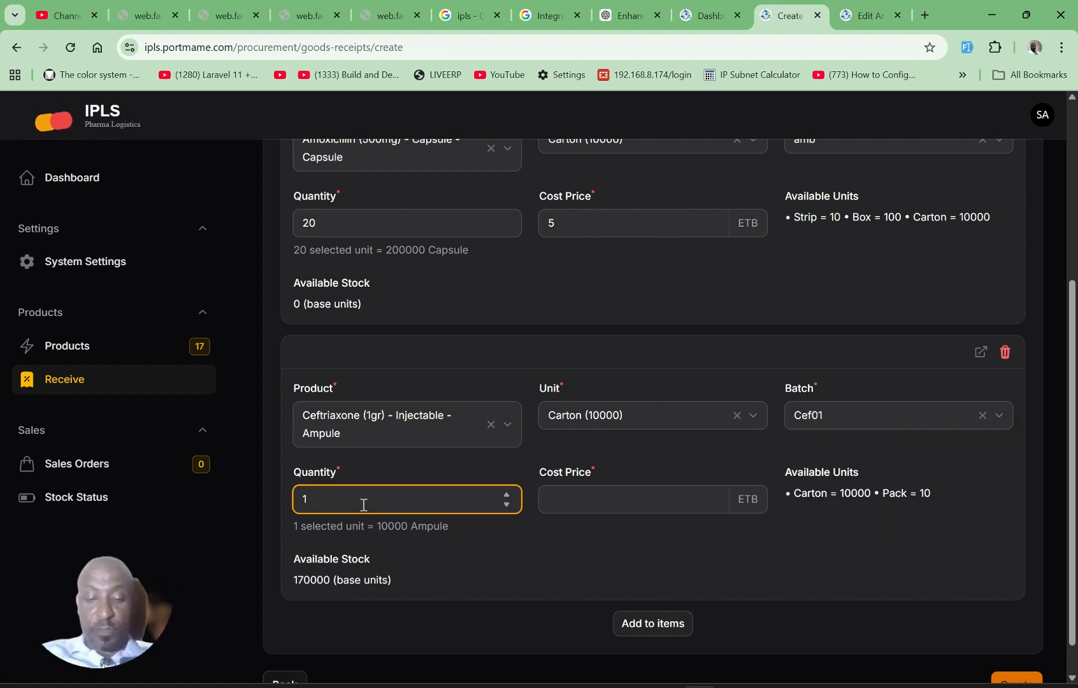
{"action": "type", "text": "4"}
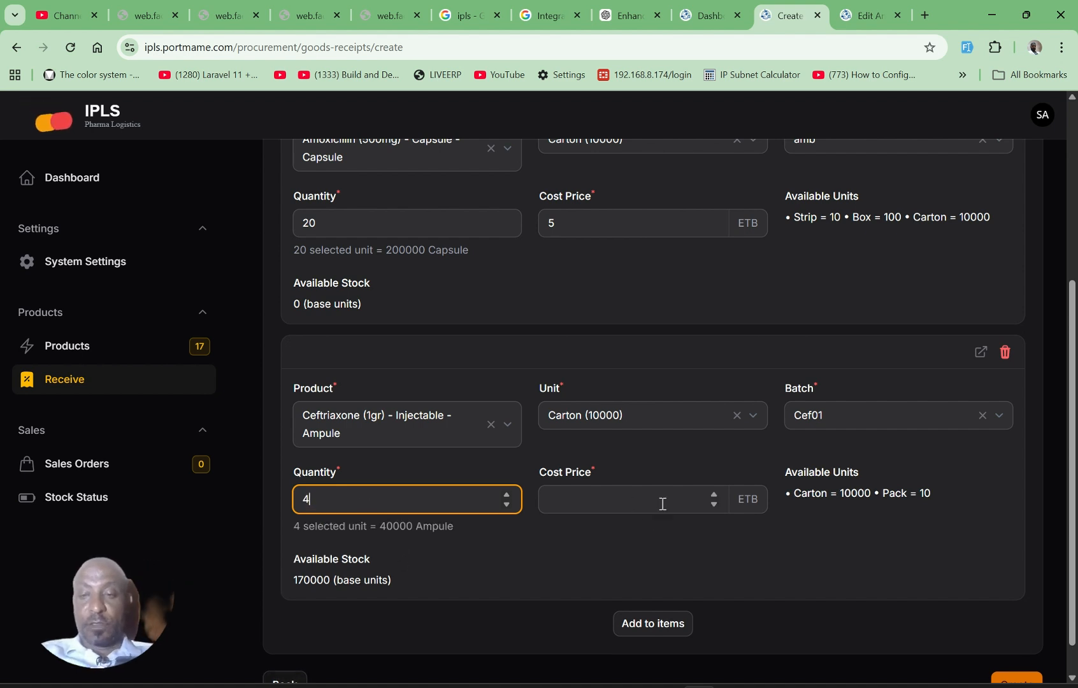
{"action": "left_click", "coordinate": [557, 498]}
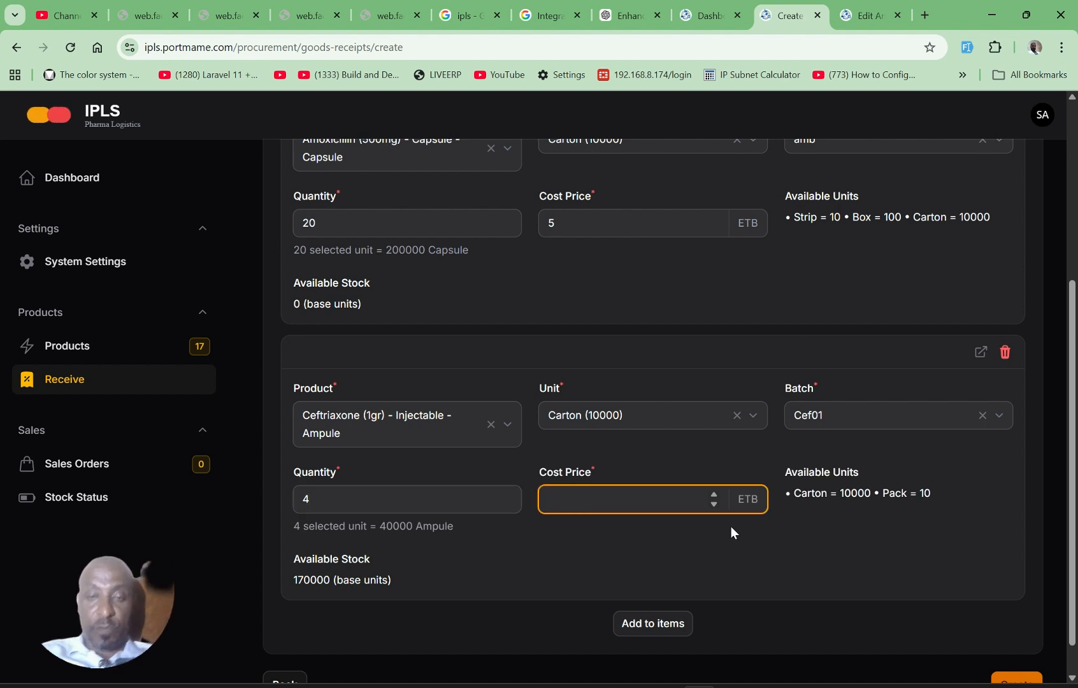
{"action": "type", "text": "87"}
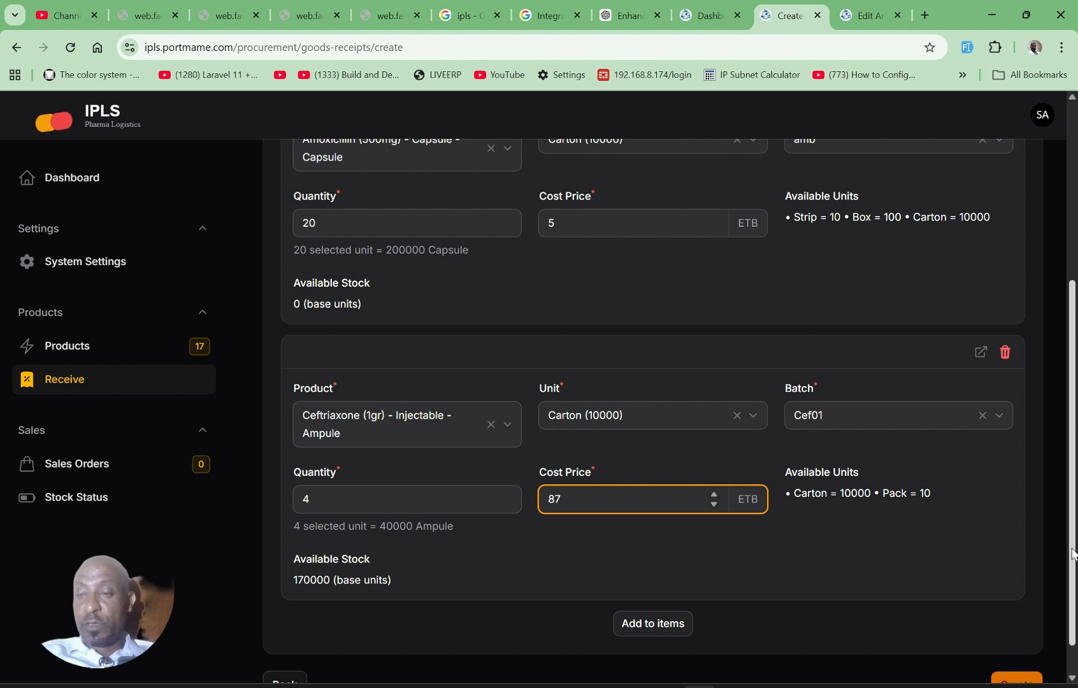
Add a third item to the receipt and choose Ceftriaxone (1gr) - Injectable - Ampule as its product
{"action": "scroll", "coordinate": [1048, 672], "scroll_direction": "down", "scroll_amount": 1}
{"action": "left_click", "coordinate": [654, 586]}
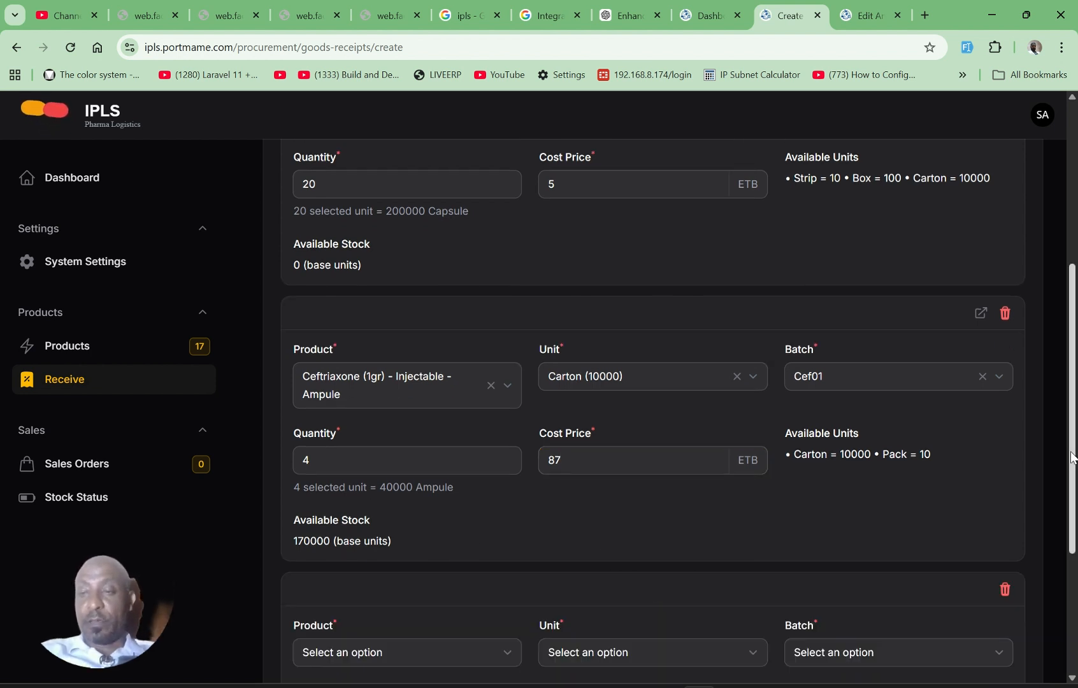
{"action": "scroll", "coordinate": [1071, 503], "scroll_direction": "down", "scroll_amount": 1}
{"action": "scroll", "coordinate": [1071, 517], "scroll_direction": "down", "scroll_amount": 2}
{"action": "left_click", "coordinate": [422, 433]}
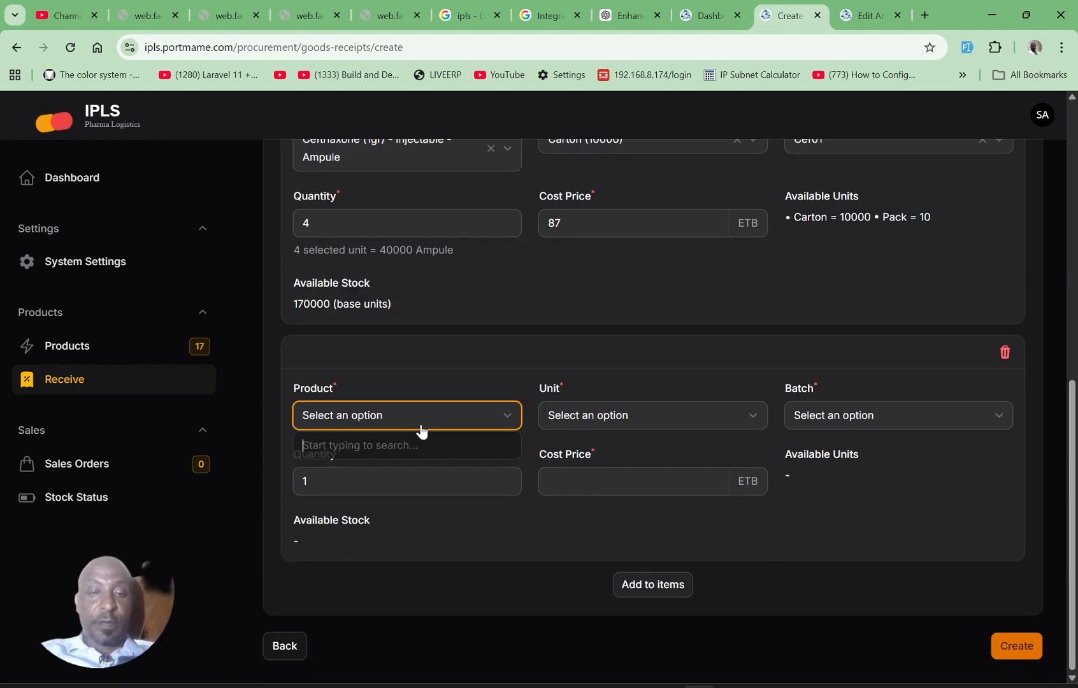
{"action": "type", "text": "Ce"}
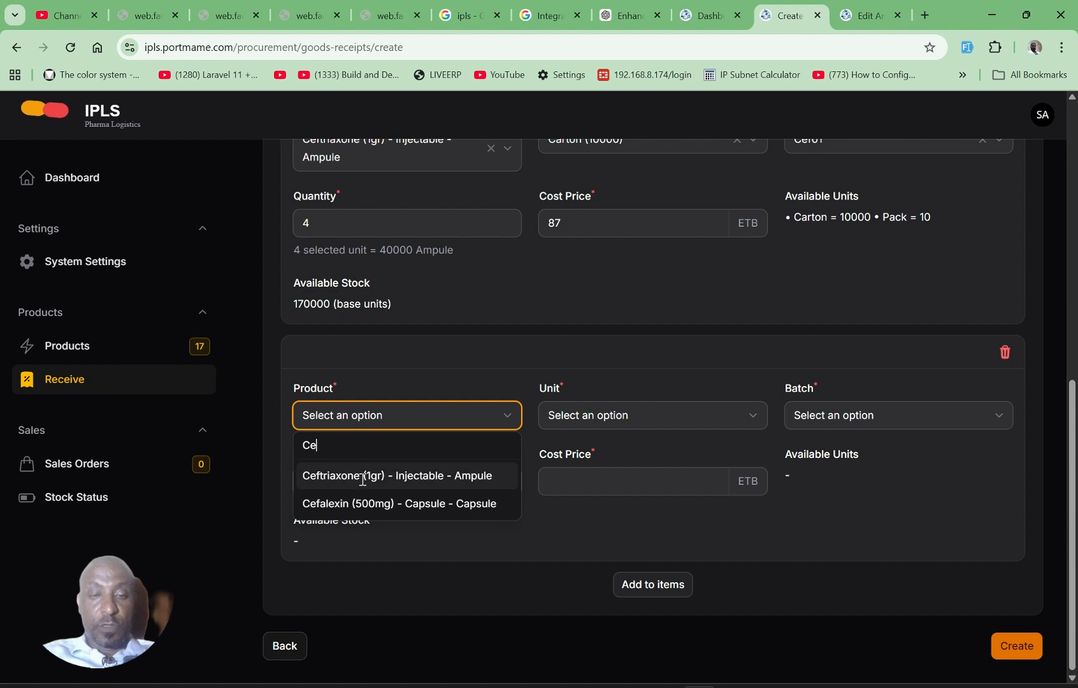
{"action": "left_click", "coordinate": [365, 477]}
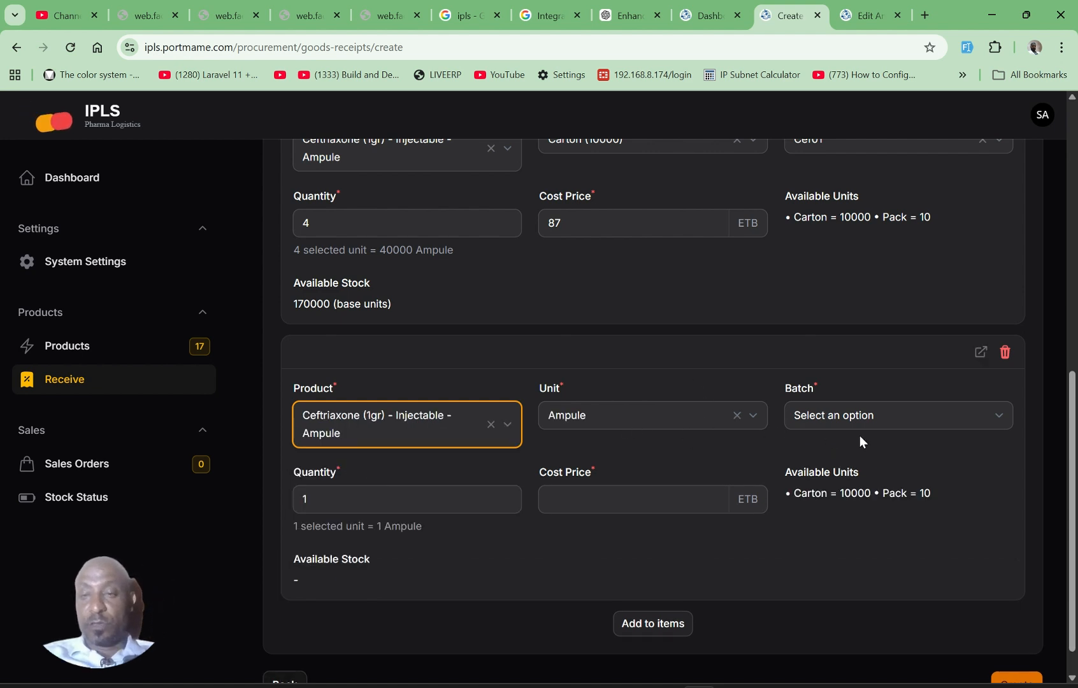
Set the third item's unit to Carton (10000) and its batch to Cef02
{"action": "left_click", "coordinate": [752, 424]}
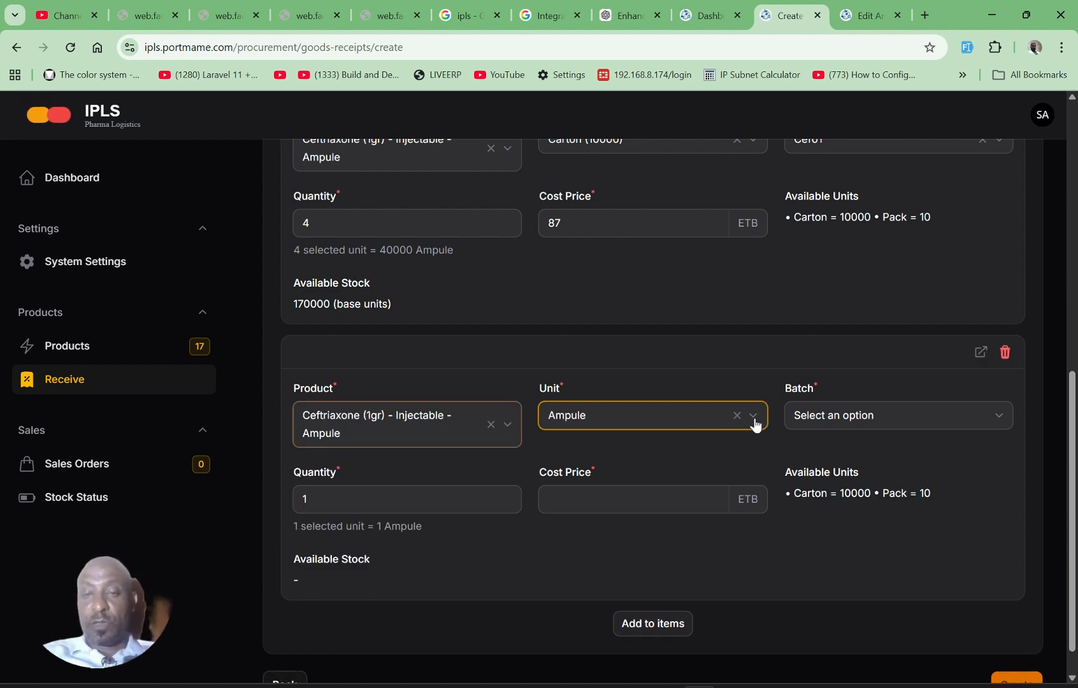
{"action": "left_click", "coordinate": [597, 503]}
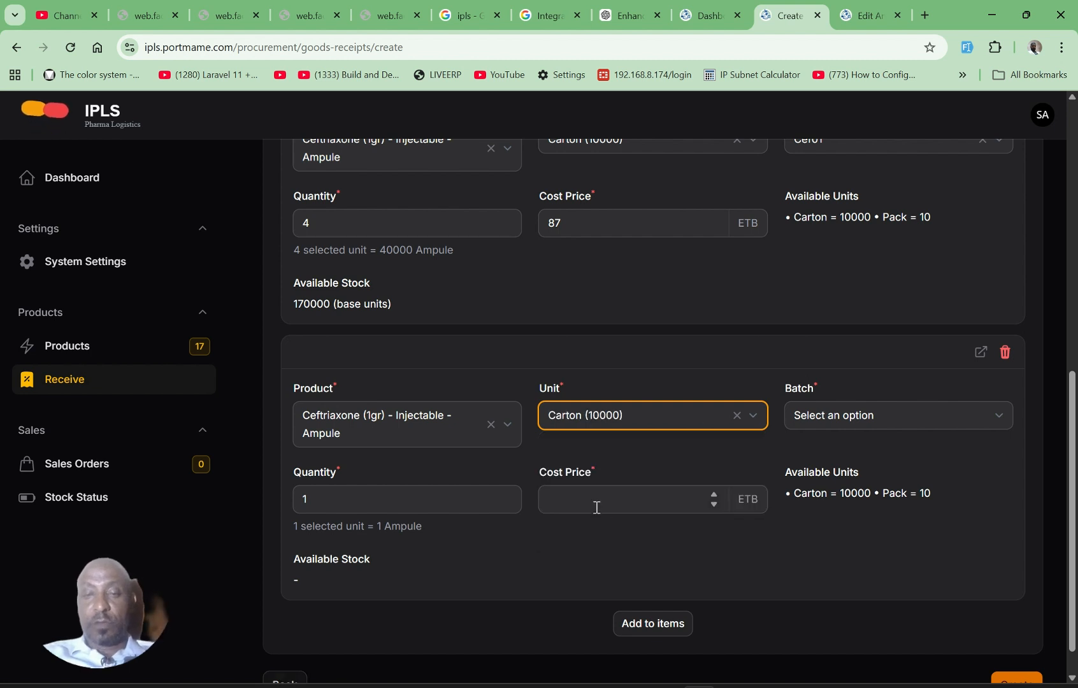
{"action": "left_click", "coordinate": [934, 426]}
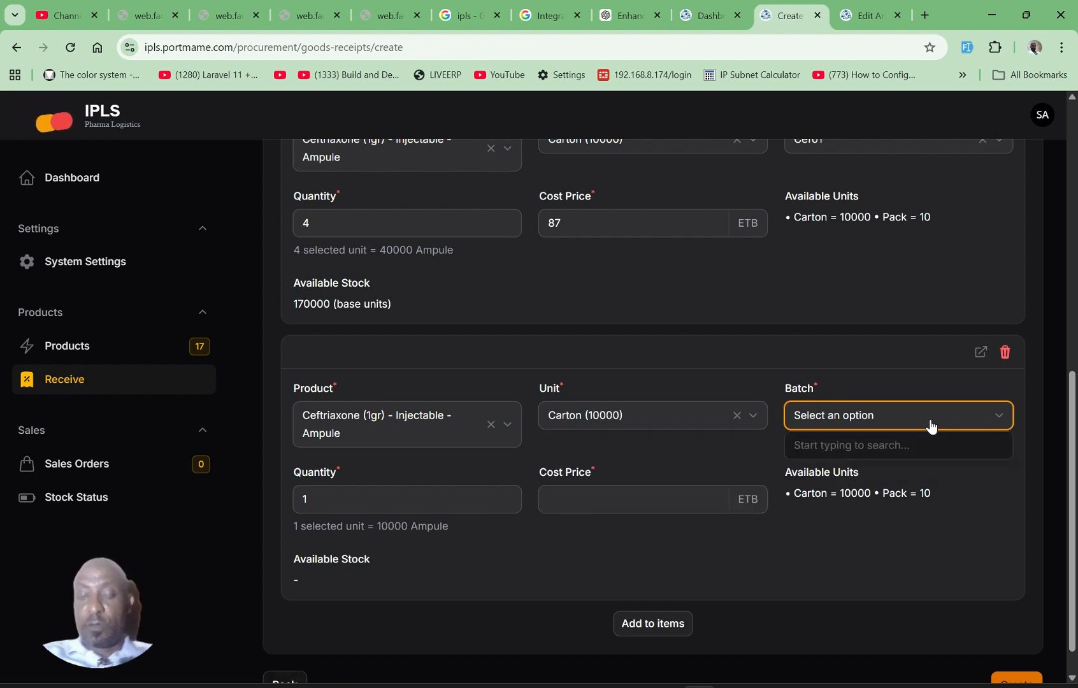
{"action": "type", "text": "Ce"}
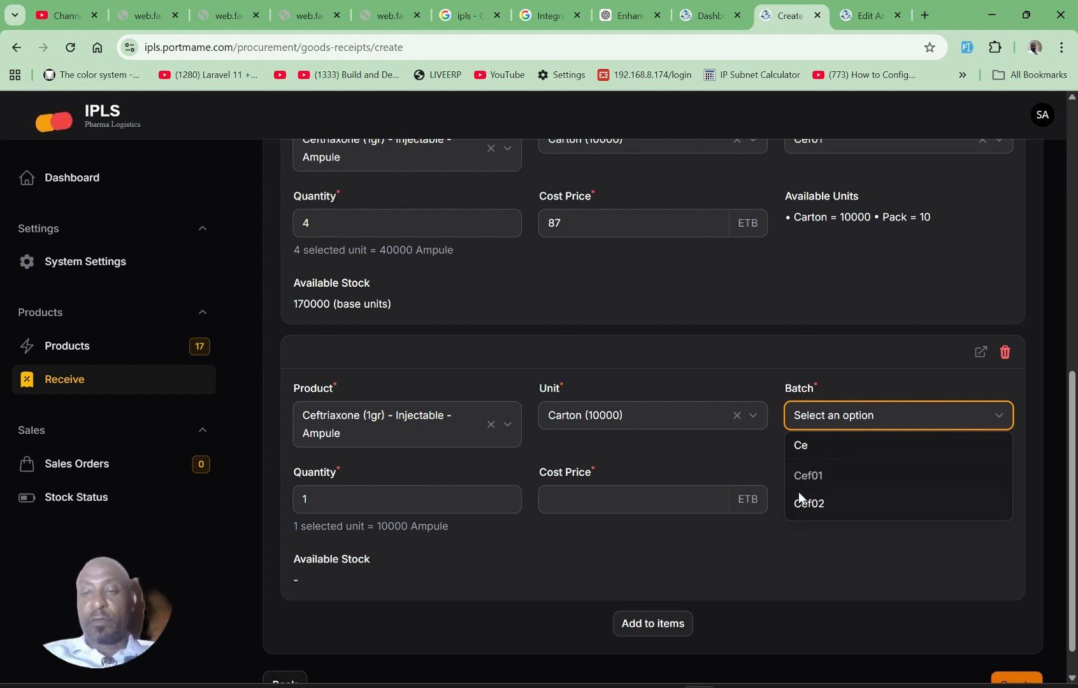
{"action": "left_click", "coordinate": [813, 504]}
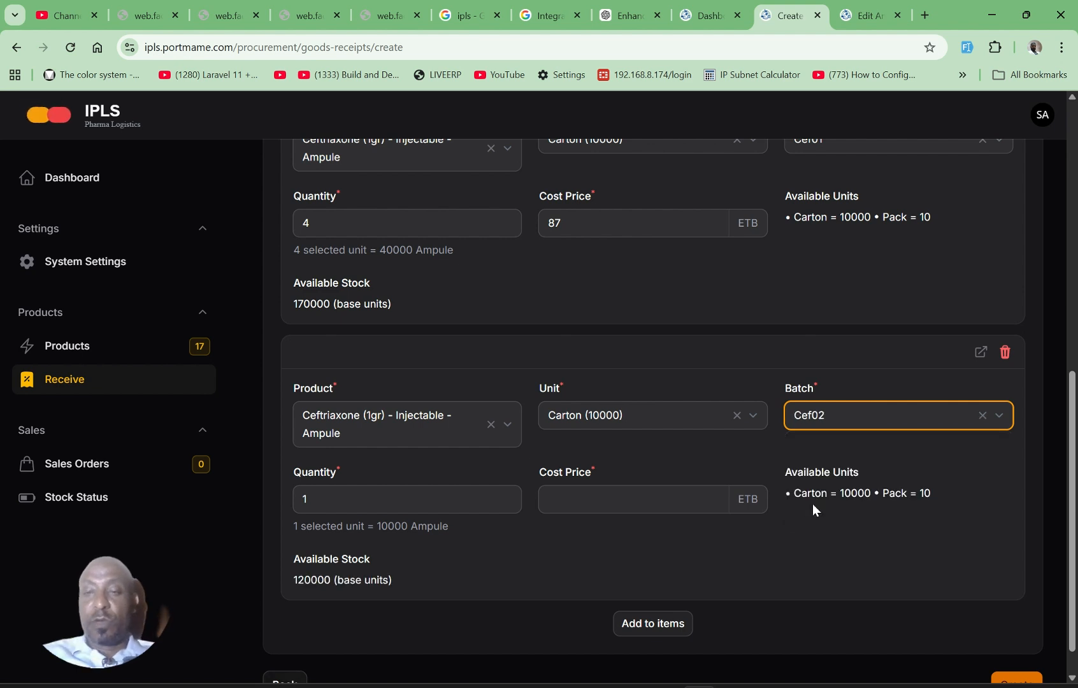
{"action": "scroll", "coordinate": [1074, 398], "scroll_direction": "up", "scroll_amount": 2}
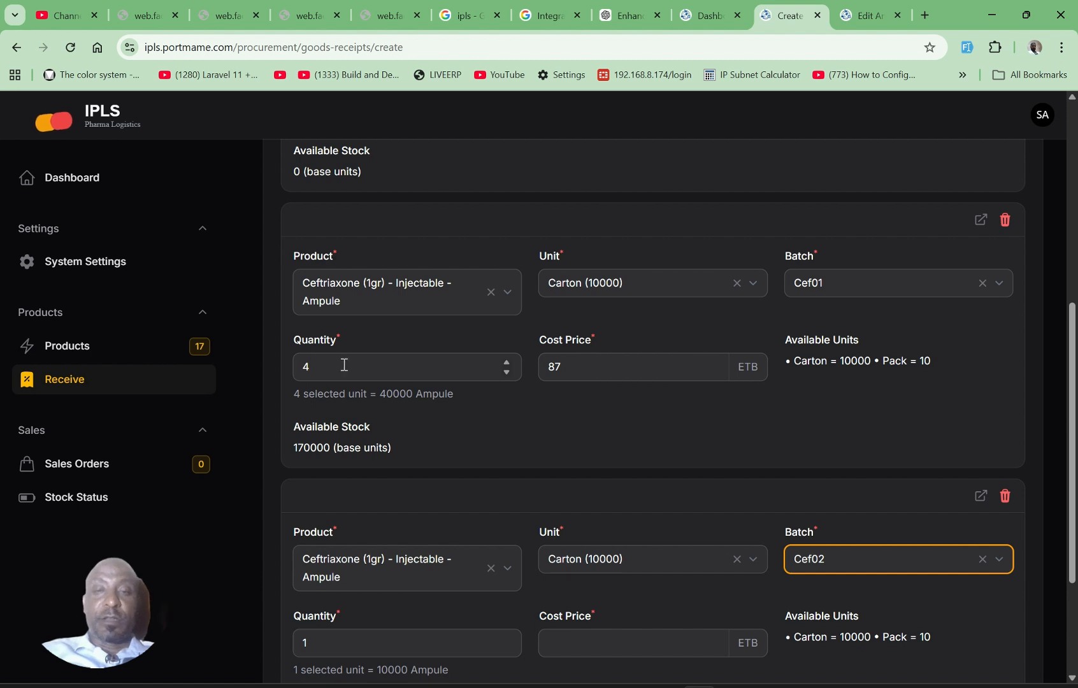
Try to create the receipt, and set the Cef02 item's cost price to 80 ETB
{"action": "left_click", "coordinate": [324, 369]}
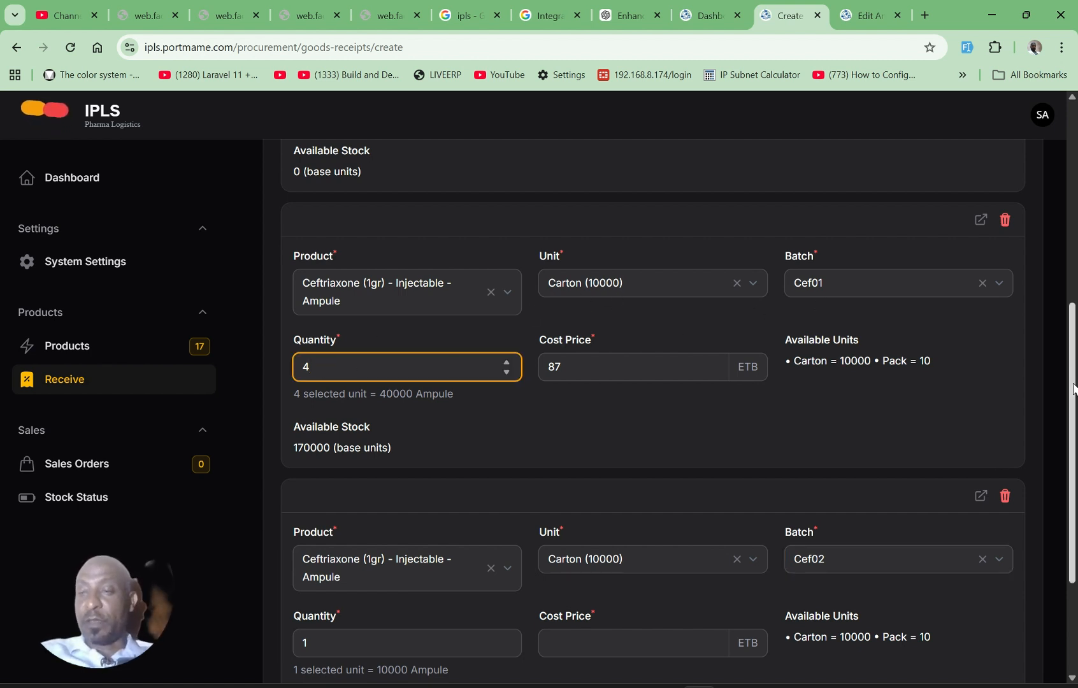
{"action": "left_click_drag", "start_coordinate": [1073, 395], "coordinate": [1069, 470]}
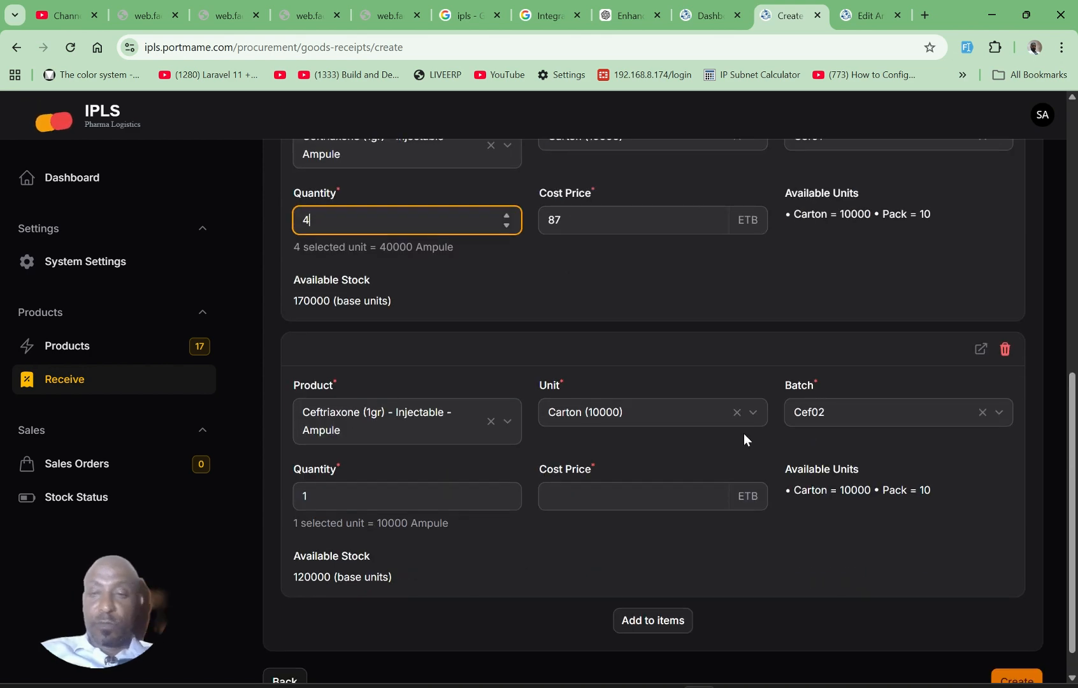
{"action": "scroll", "coordinate": [892, 605], "scroll_direction": "down", "scroll_amount": 1}
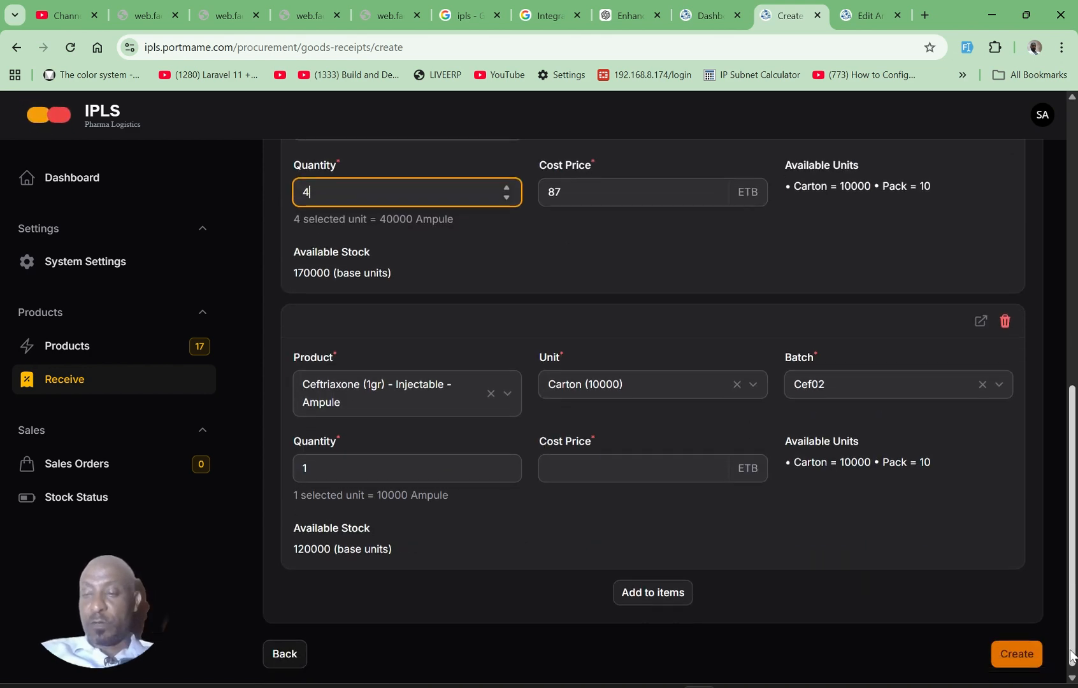
{"action": "left_click", "coordinate": [1017, 646]}
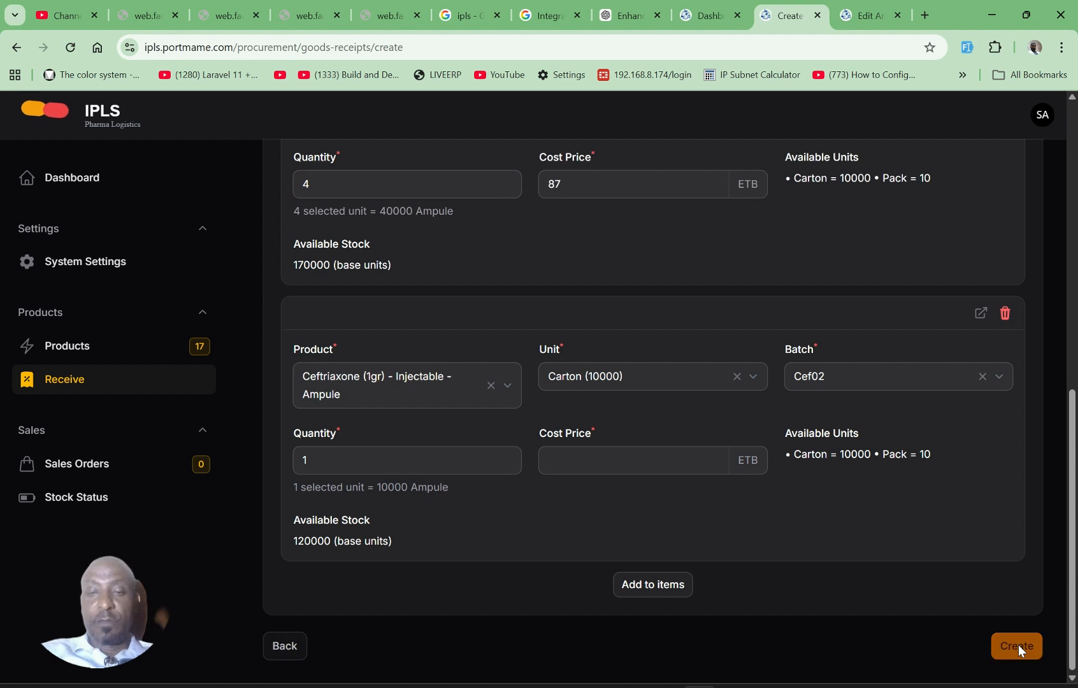
{"action": "left_click", "coordinate": [599, 454]}
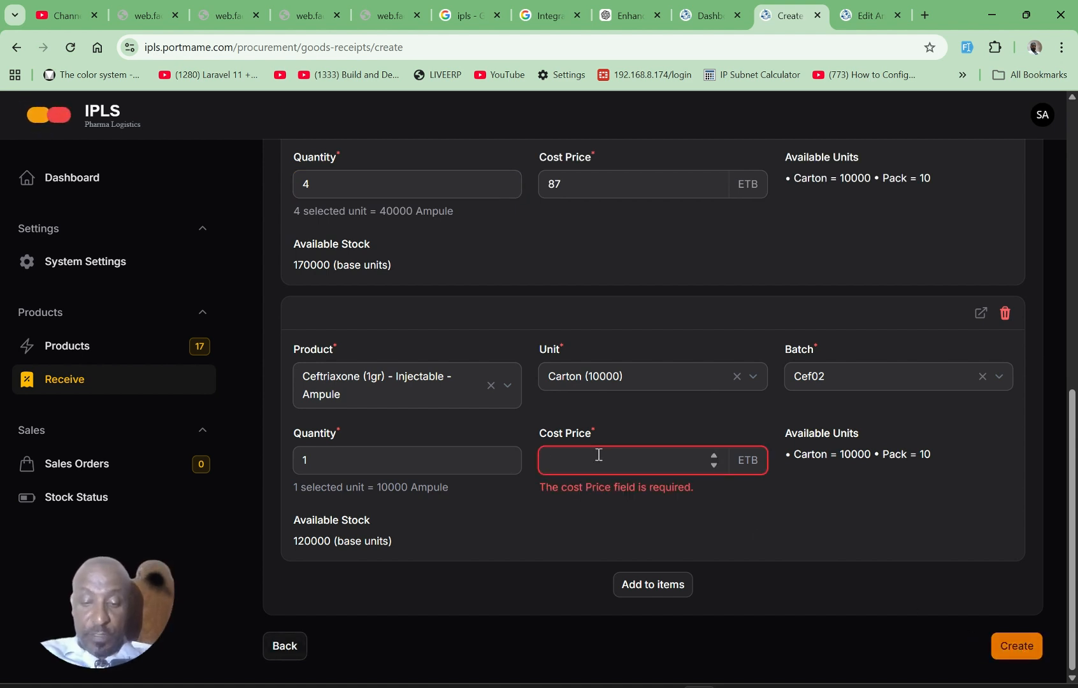
{"action": "type", "text": "80"}
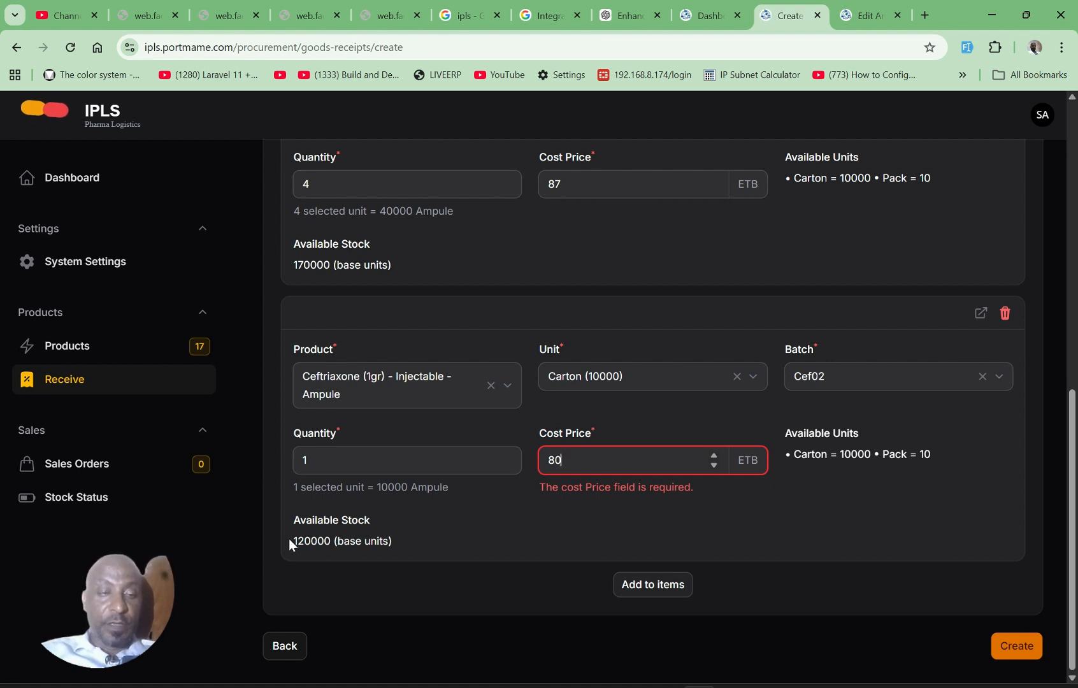
Open Stock Status in a separate browser tab and examine the stock of each product batch before the receipt is created
{"action": "right_click", "coordinate": [75, 495]}
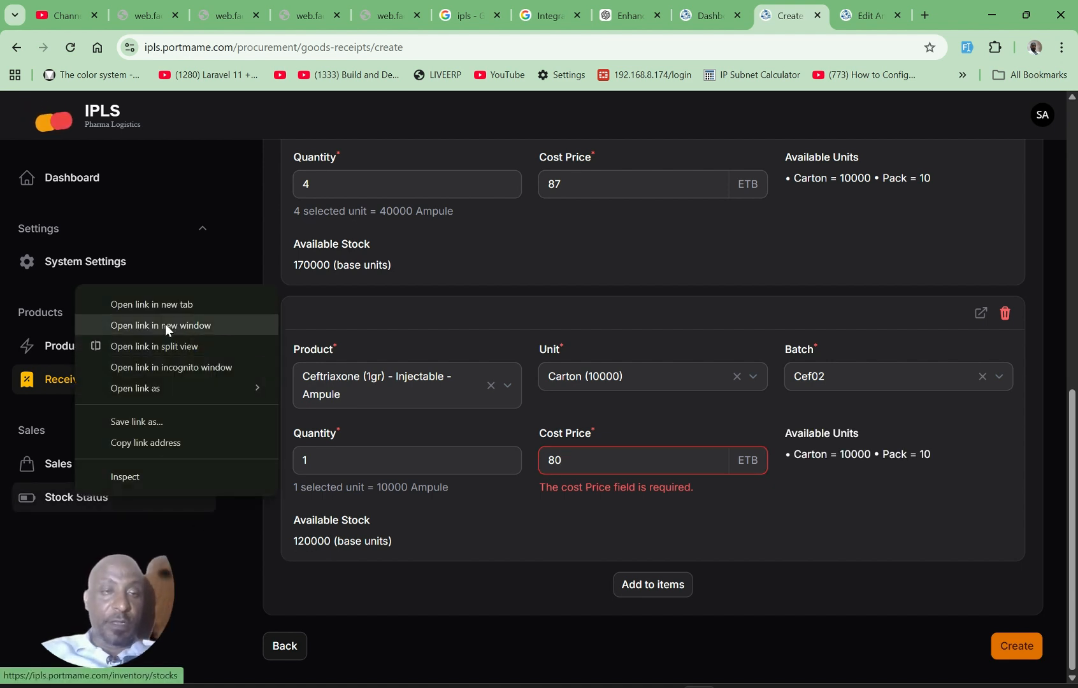
{"action": "left_click", "coordinate": [158, 309]}
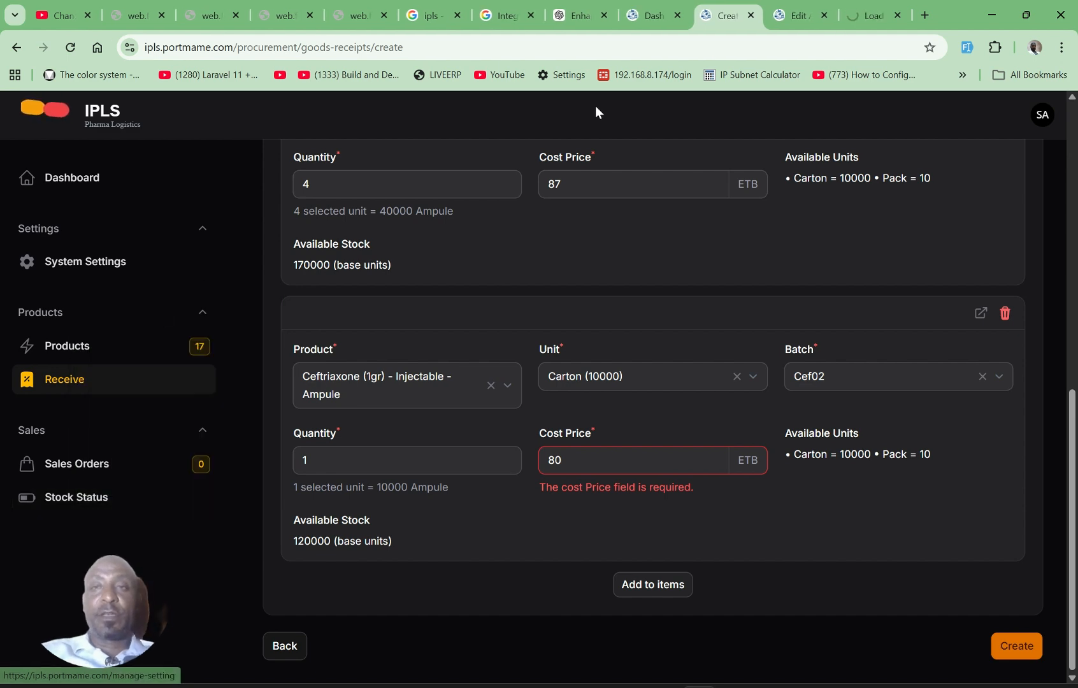
{"action": "left_click", "coordinate": [868, 9]}
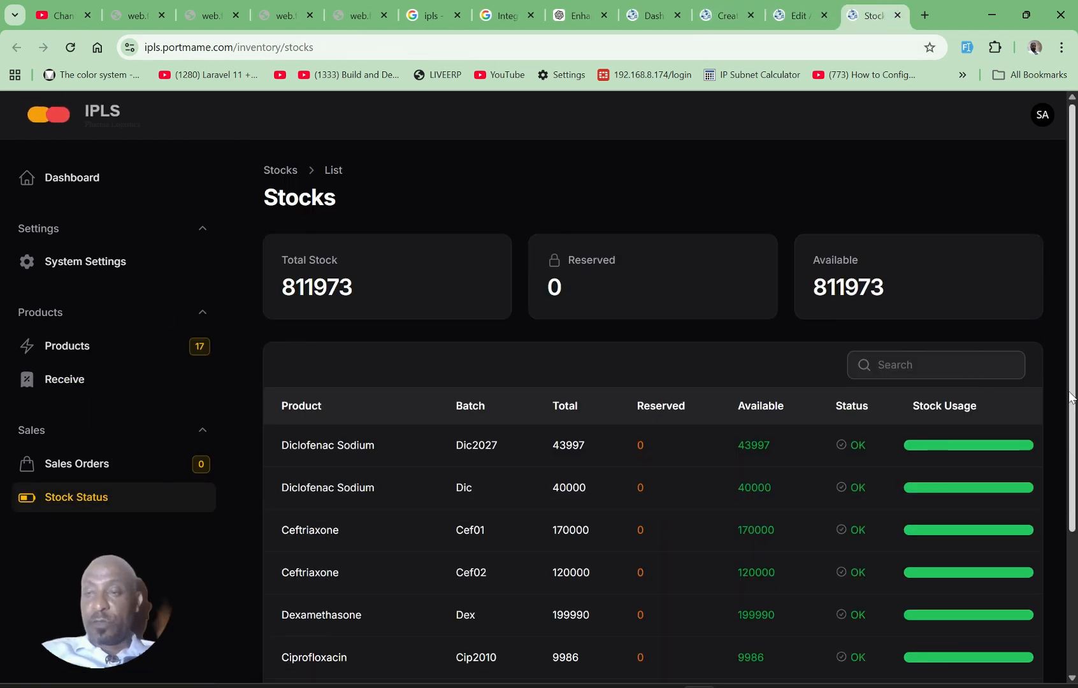
{"action": "scroll", "coordinate": [1061, 514], "scroll_direction": "down", "scroll_amount": 3}
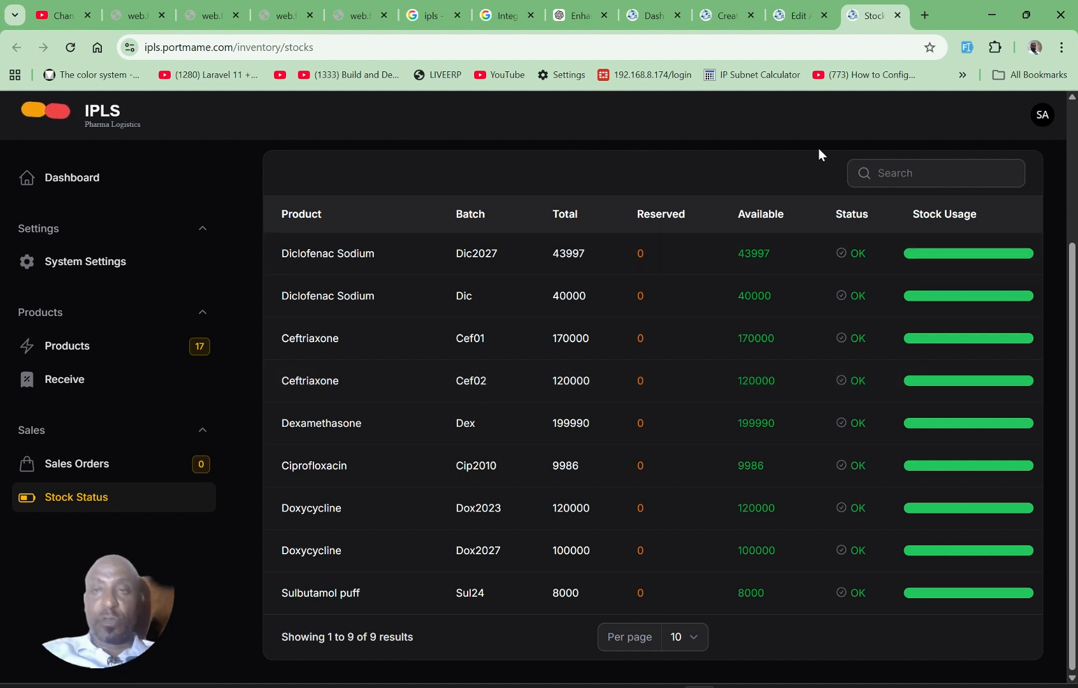
Return to the unsaved goods receipt, check its items and create the receipt
{"action": "left_click", "coordinate": [802, 22]}
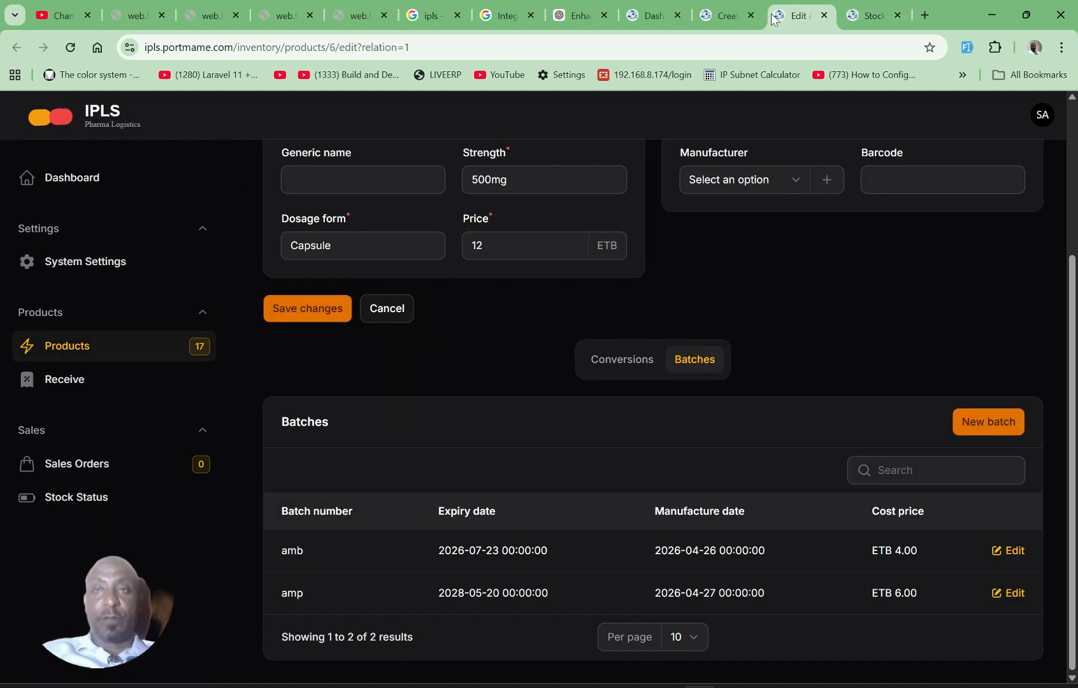
{"action": "left_click", "coordinate": [720, 9]}
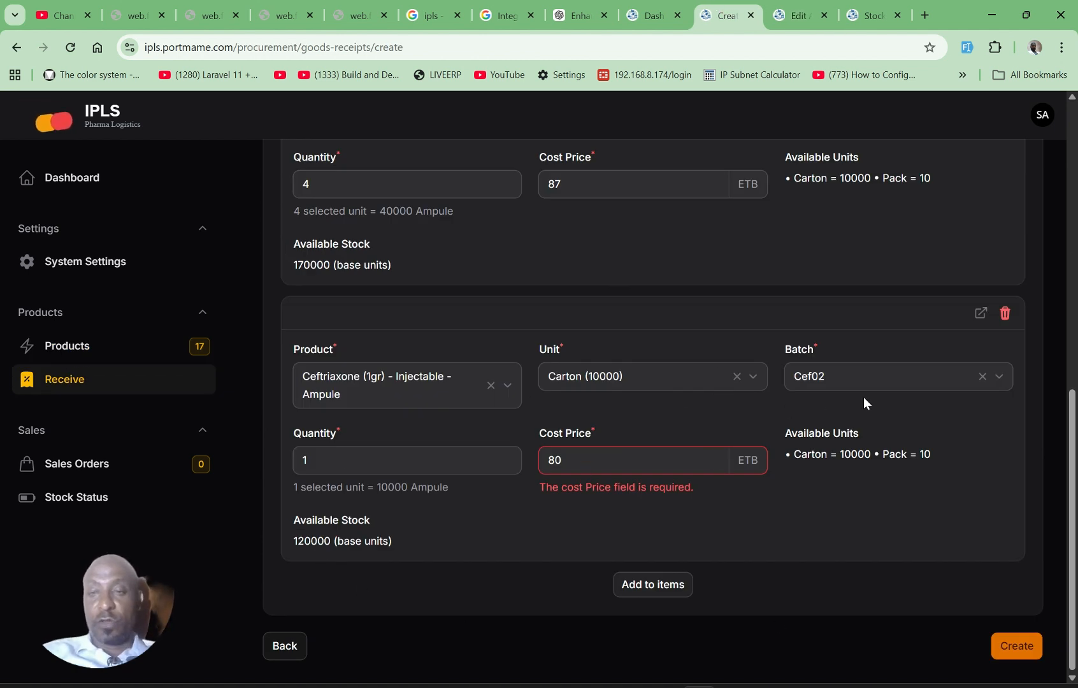
{"action": "left_click", "coordinate": [1072, 100]}
{"action": "left_click", "coordinate": [1072, 100]}
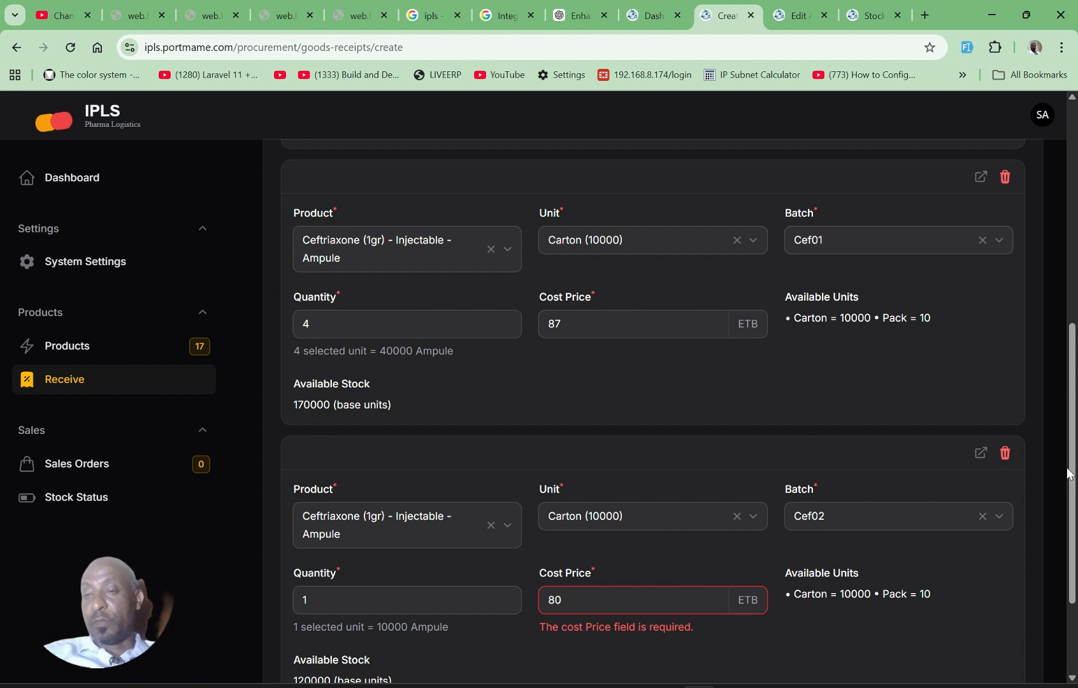
{"action": "scroll", "coordinate": [1054, 456], "scroll_direction": "down", "scroll_amount": 2}
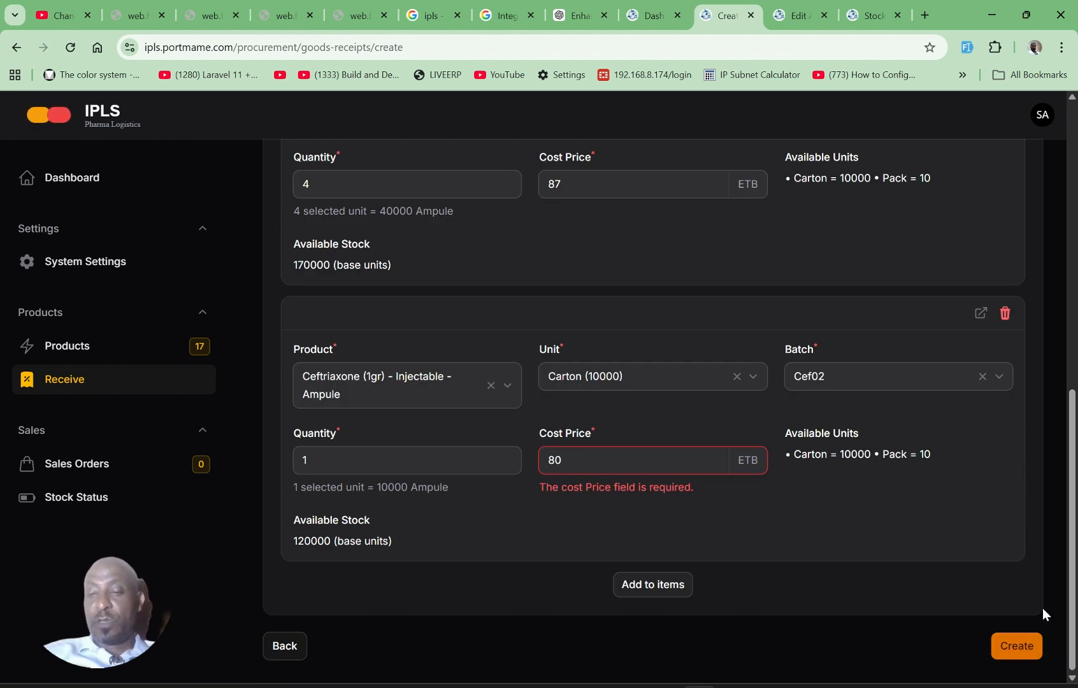
{"action": "left_click", "coordinate": [1020, 646]}
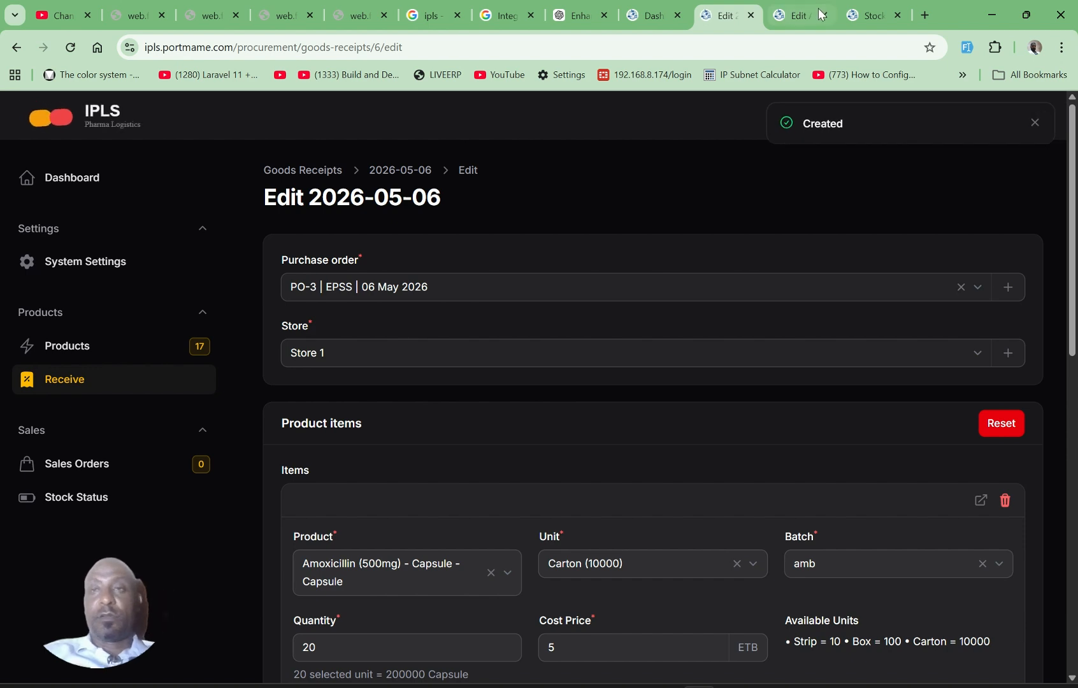
Reload the Stock Status list and examine the totals and the Cef01, Cef02 and Amoxicillin amb batch quantities after the receipt
{"action": "left_click", "coordinate": [868, 20]}
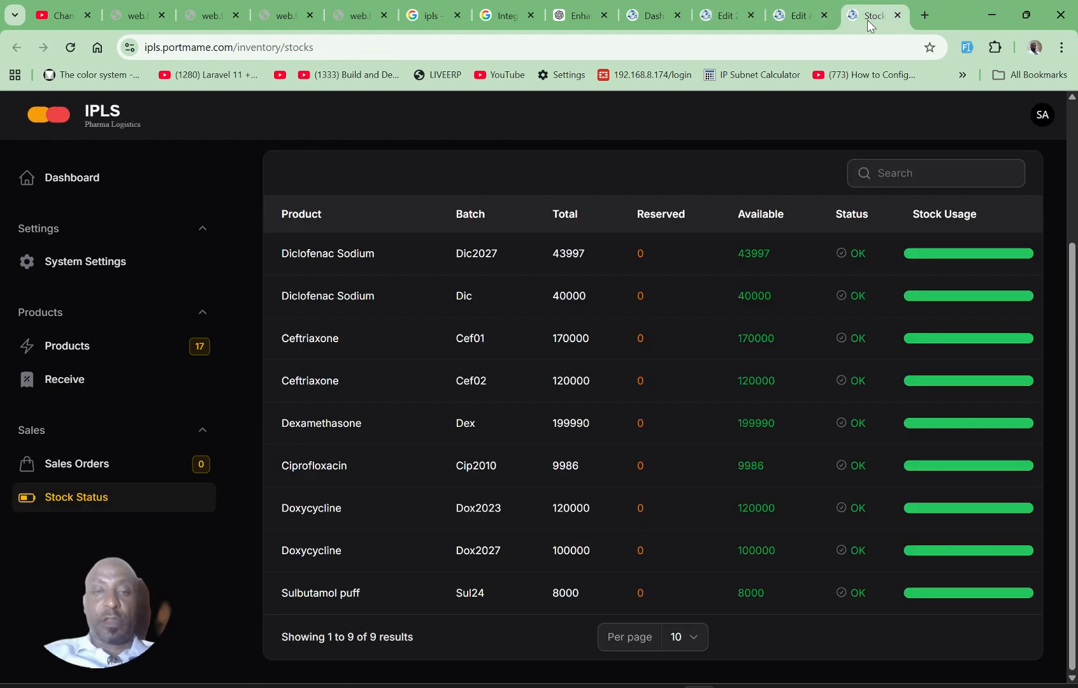
{"action": "left_click", "coordinate": [72, 498]}
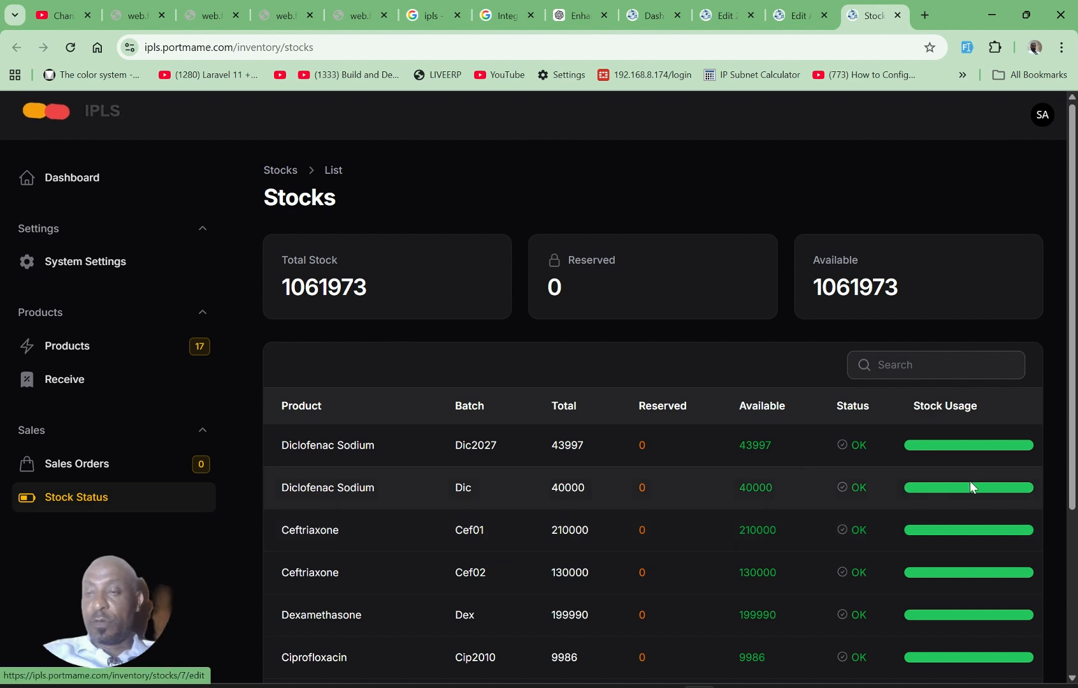
{"action": "scroll", "coordinate": [1060, 562], "scroll_direction": "down", "scroll_amount": 2}
{"action": "scroll", "coordinate": [1059, 556], "scroll_direction": "down", "scroll_amount": 2}
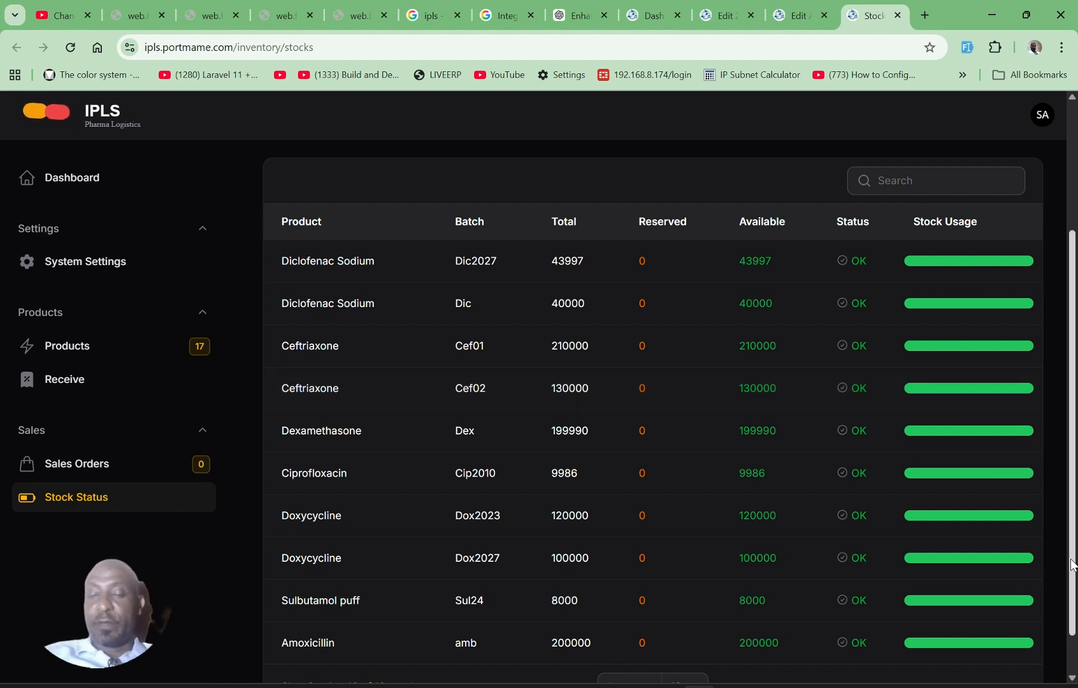
{"action": "left_click_drag", "start_coordinate": [1074, 564], "coordinate": [1071, 633]}
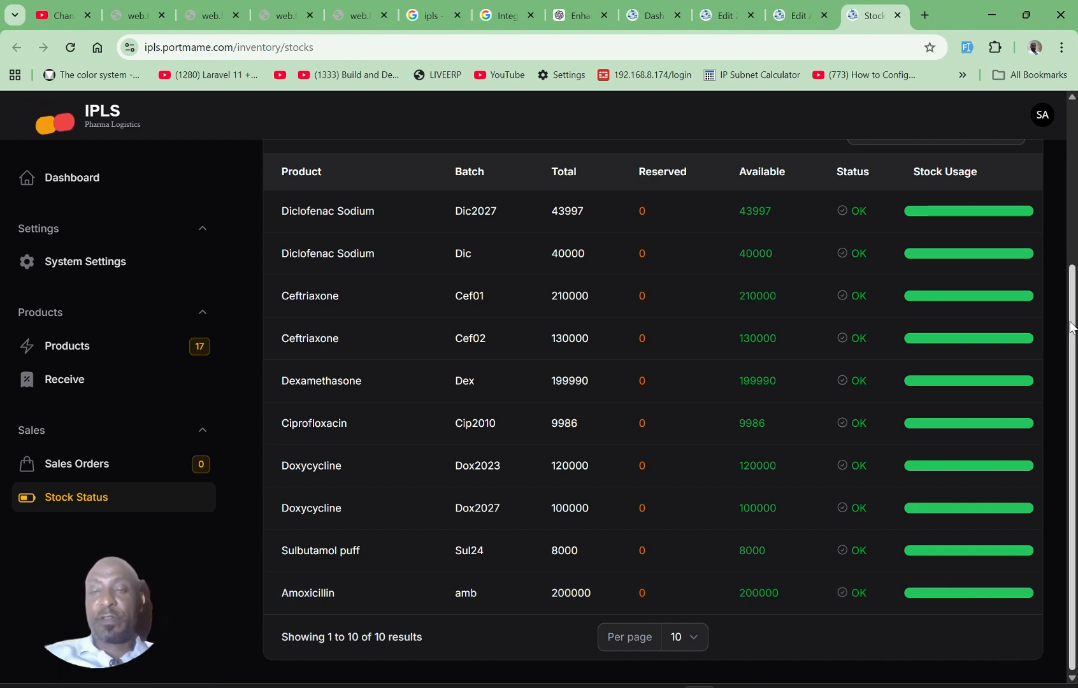
{"action": "scroll", "coordinate": [1073, 328], "scroll_direction": "up", "scroll_amount": 4}
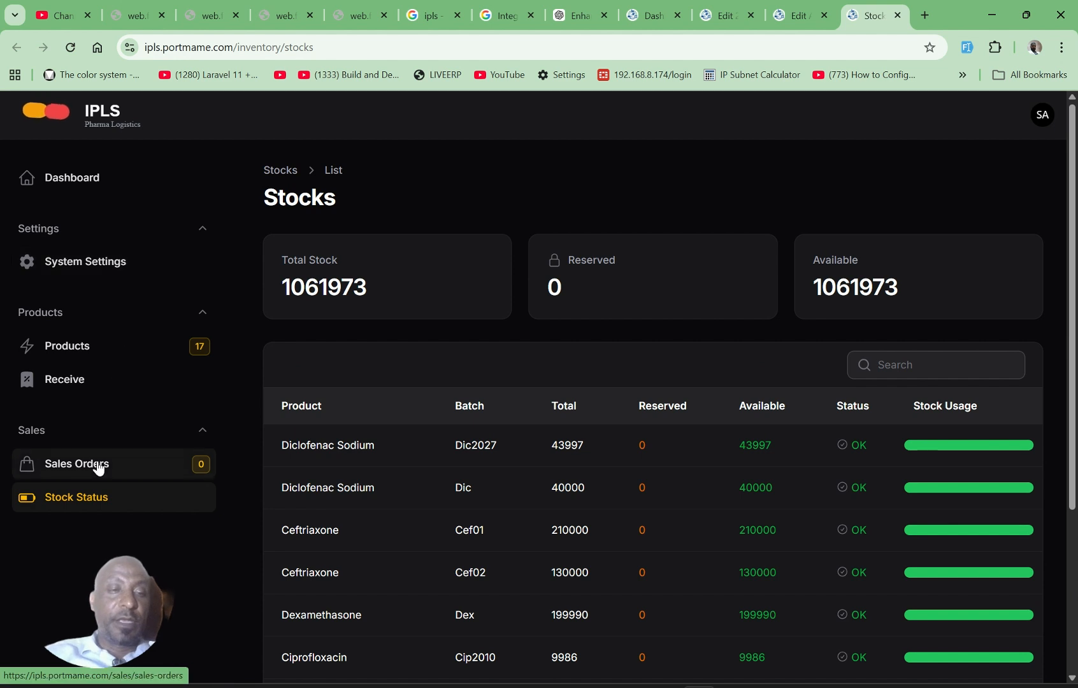